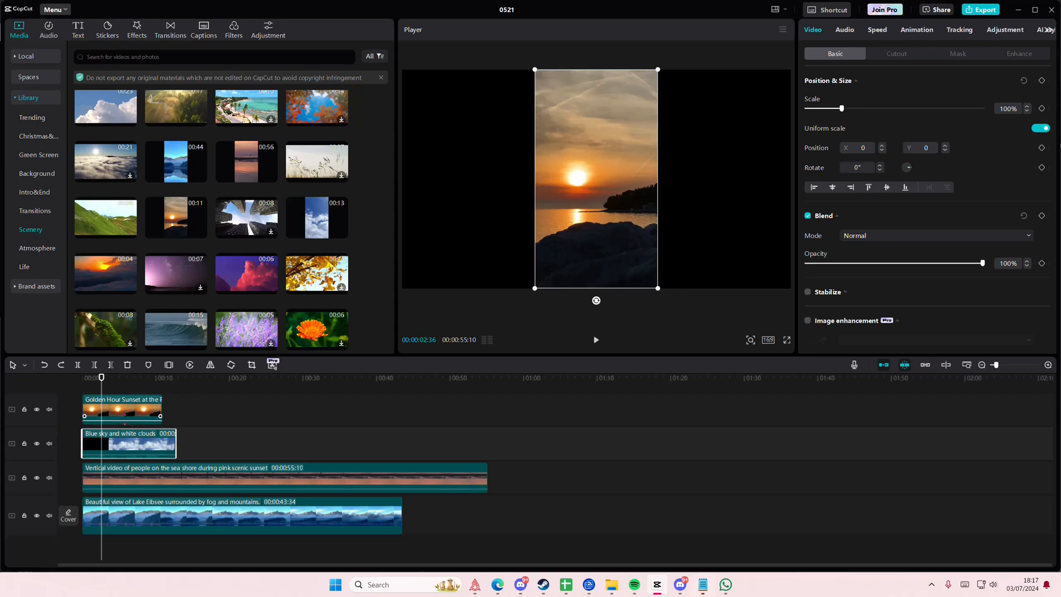
Delete the blue sky, Lake Eibsee and pink sunset sea shore clips, keeping only the Golden Hour Sunset clip in the timeline.
key("Delete")
left_click(155, 486)
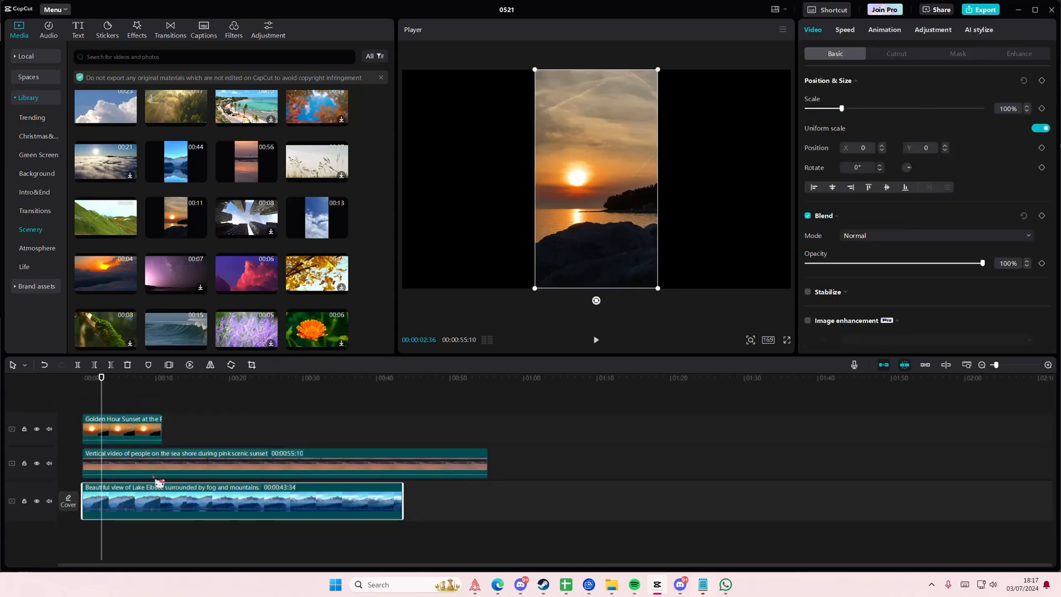
key("Delete")
left_click(158, 475)
key("Delete")
left_click(123, 475)
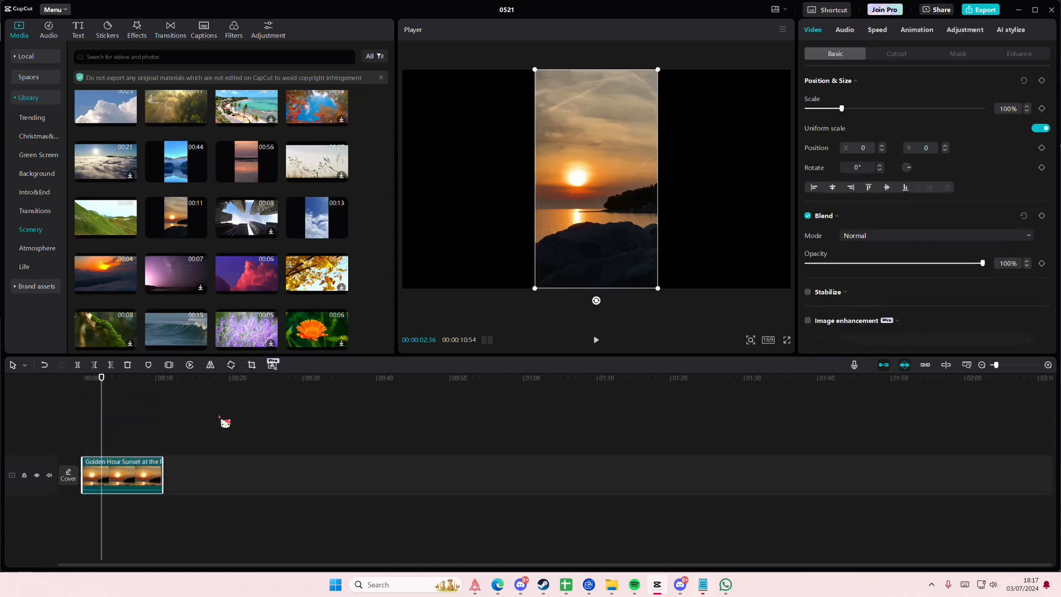
Scale the Golden Hour Sunset clip down to 62% and move it to about X -1328, Y 279 in the frame.
left_click_drag(659, 288, 635, 243)
left_click_drag(603, 208, 469, 176)
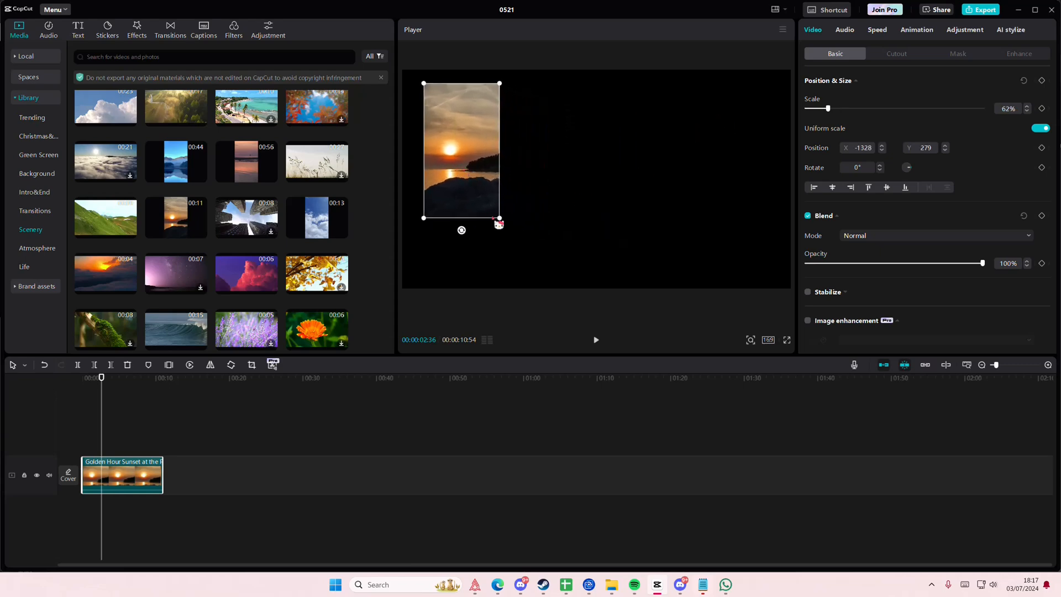
Apply a Rectangle mask to the sunset clip, enlarging the mask slightly and rounding its corners.
left_click(965, 53)
left_click(983, 110)
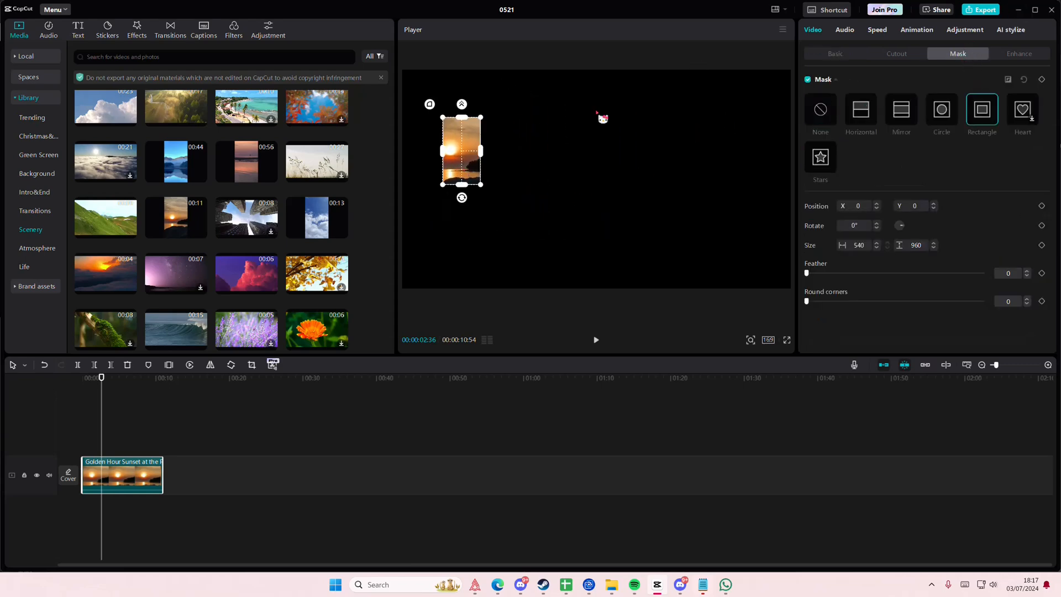
mouse_move(488, 191)
left_mouse_down()
mouse_move(506, 217)
mouse_move(497, 200)
left_mouse_up()
left_click_drag(463, 109, 408, 98)
Enlarge the masked sunset clip to 87% and paste three copies, arranging all four in a row across the frame.
left_click(835, 54)
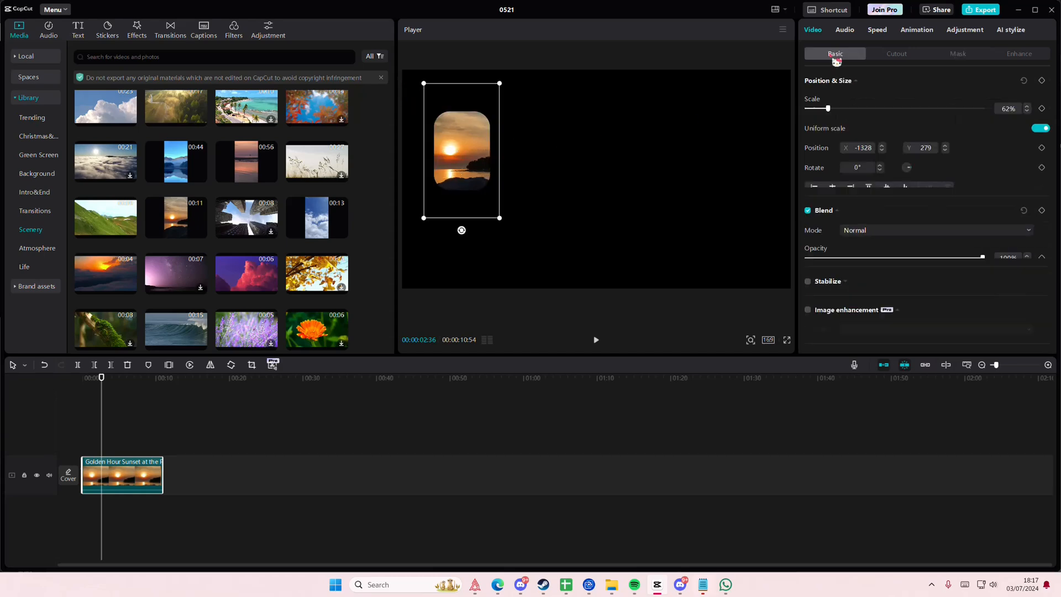
mouse_move(479, 148)
left_mouse_down()
mouse_move(463, 123)
mouse_move(484, 130)
mouse_move(491, 160)
left_mouse_up()
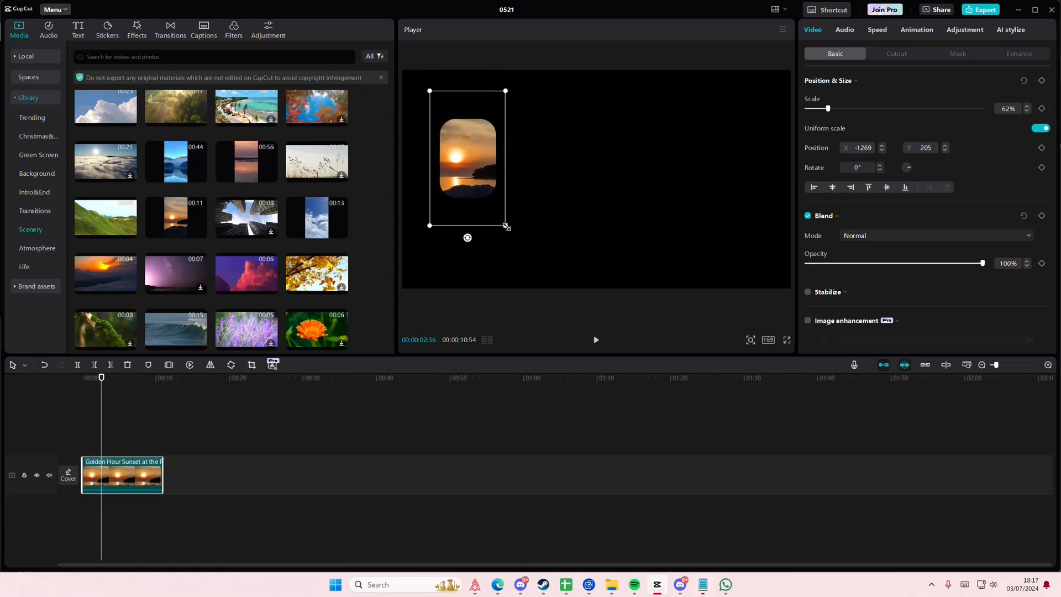
left_click_drag(505, 226, 542, 260)
left_click_drag(474, 193, 738, 212)
key("ctrl+c")
key("ctrl+v")
key("ctrl+v")
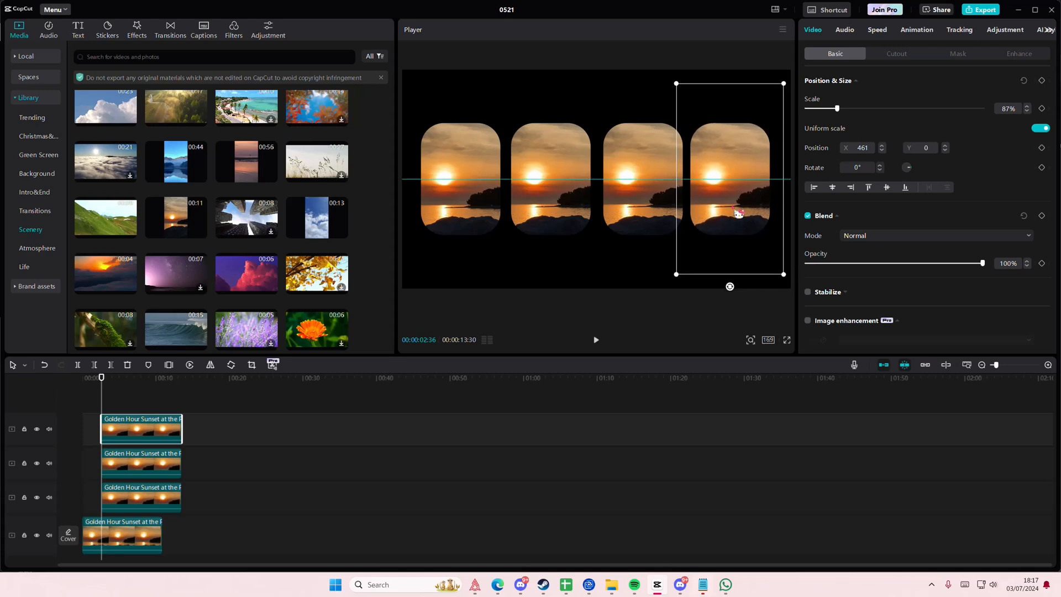
Align the three pasted sunset clips with the start of the timeline and return the playhead to the beginning.
left_click_drag(130, 395, 129, 489)
left_click_drag(120, 495, 93, 495)
left_click(114, 400)
left_click_drag(118, 401, 20, 398)
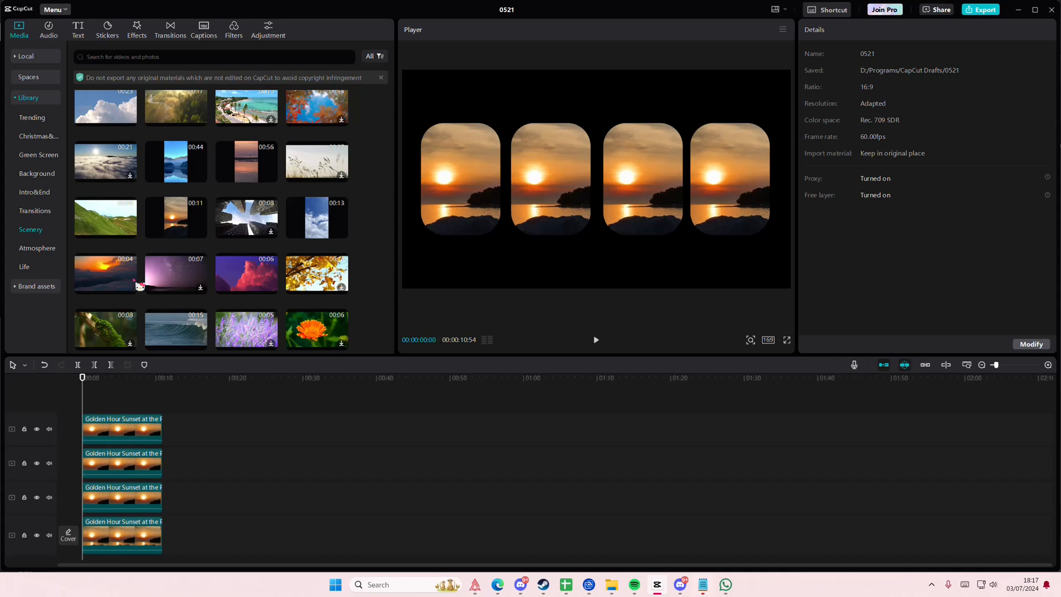
Replace the three sunset copies with the Lake Eibsee, pink sunset sea shore and blue sky clips, keeping the original video effect.
left_click_drag(181, 175, 152, 500)
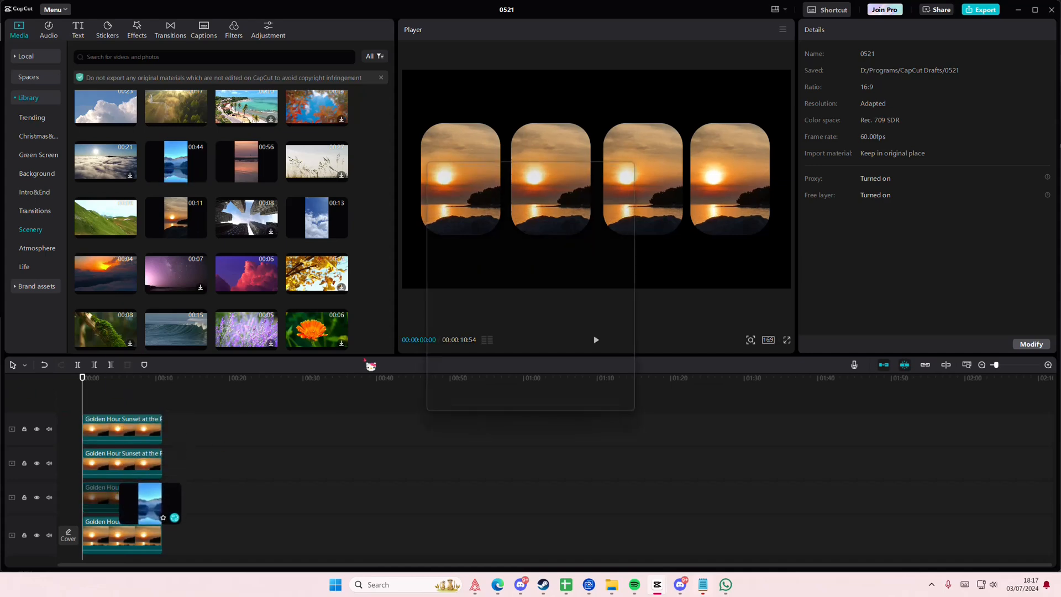
left_click(565, 397)
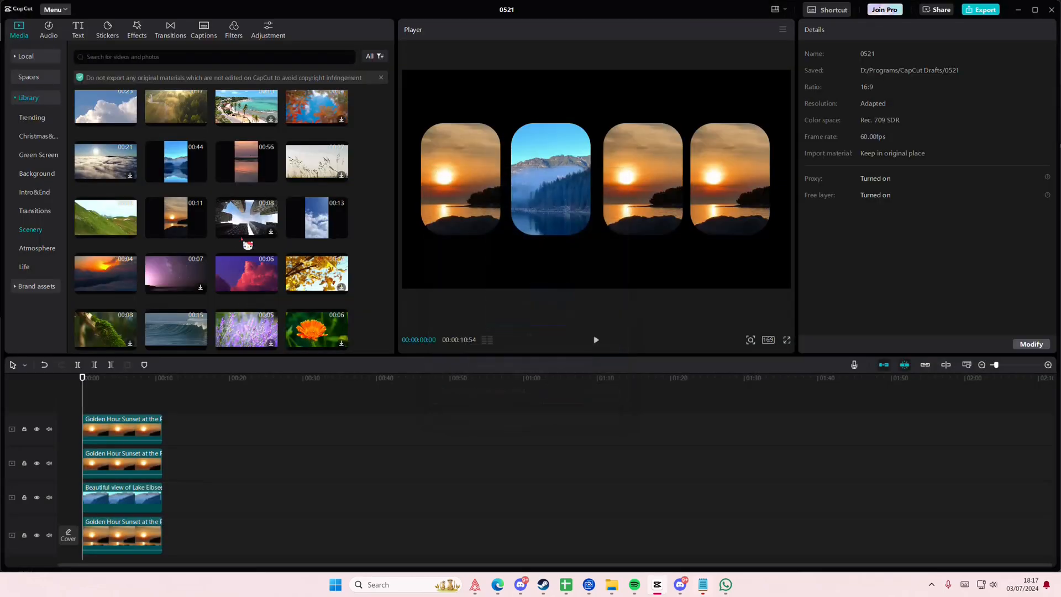
left_click_drag(324, 221, 150, 431)
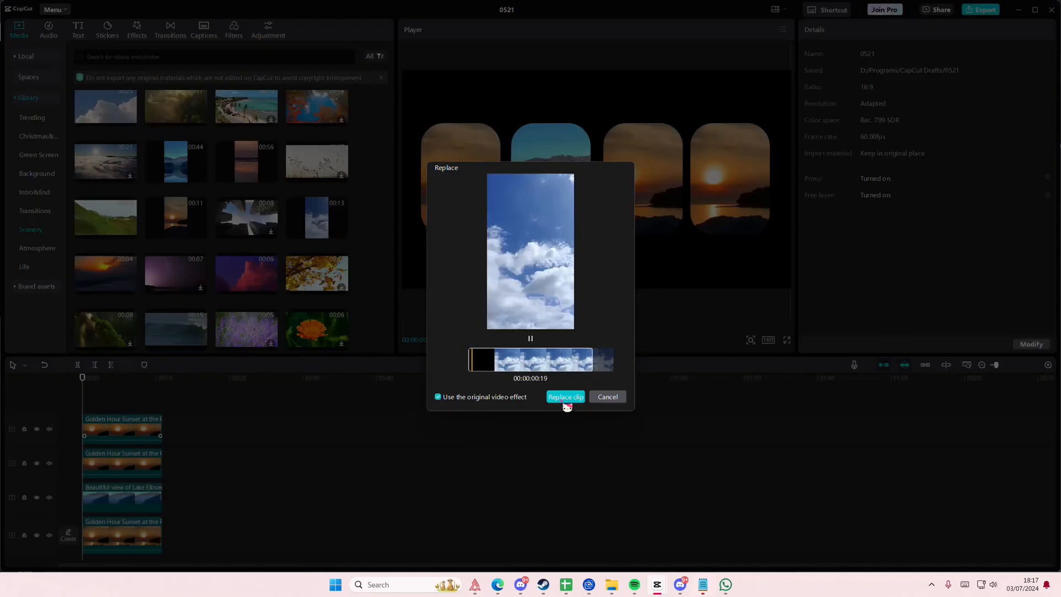
left_click(565, 397)
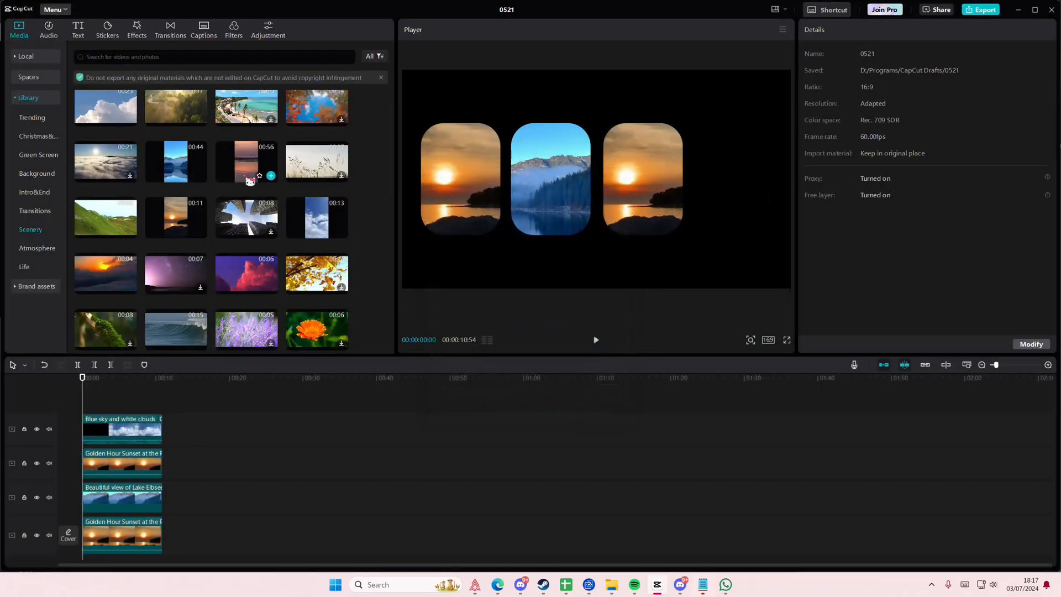
left_click_drag(166, 412, 158, 462)
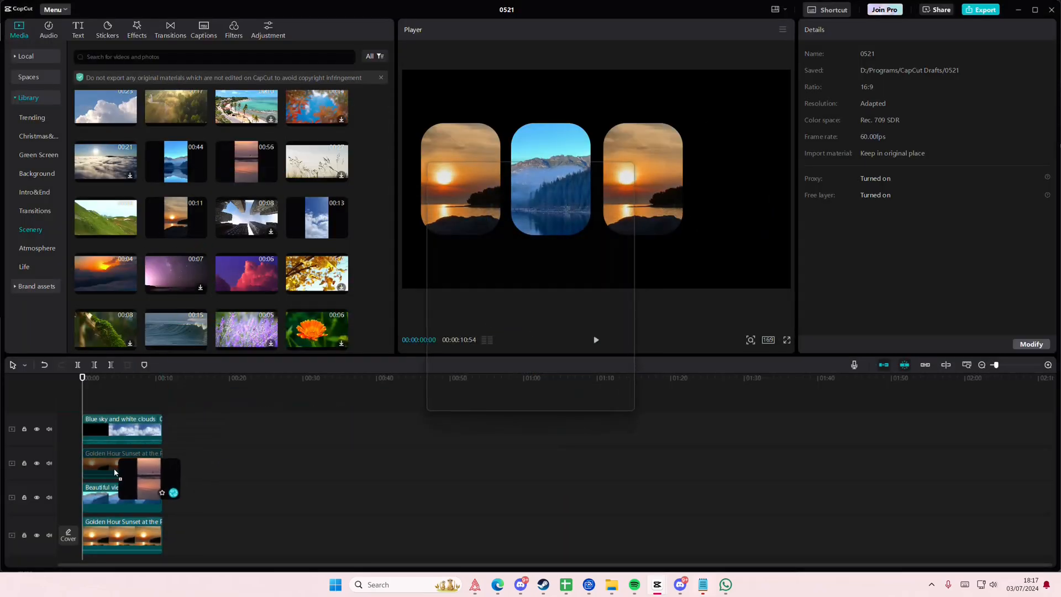
left_click(565, 397)
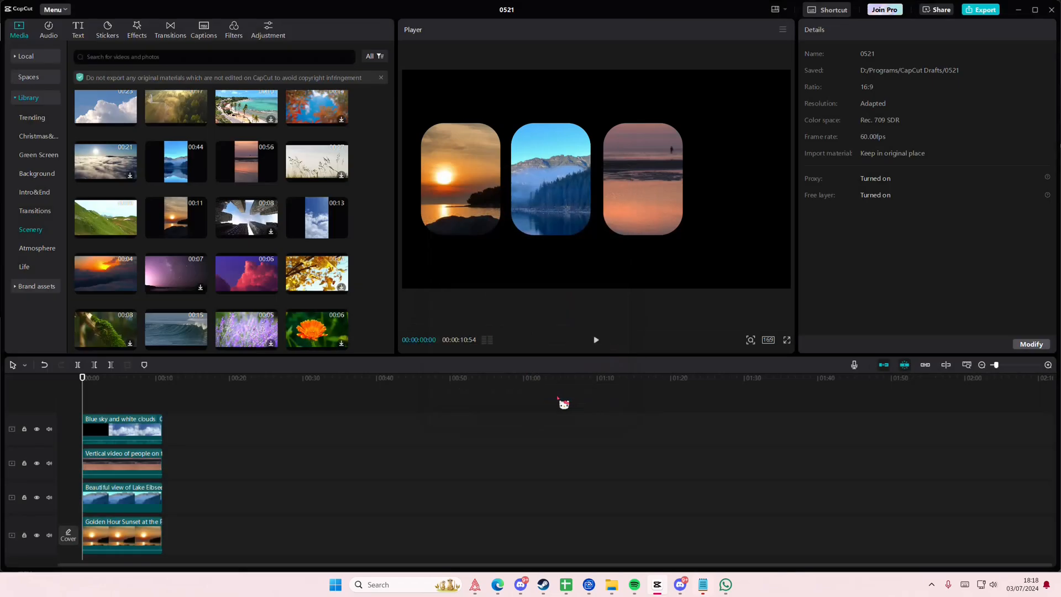
Try to bring in another landscape clip from the Scenery library in place of the blue sky clip.
left_click_drag(149, 408, 96, 407)
left_click(128, 432)
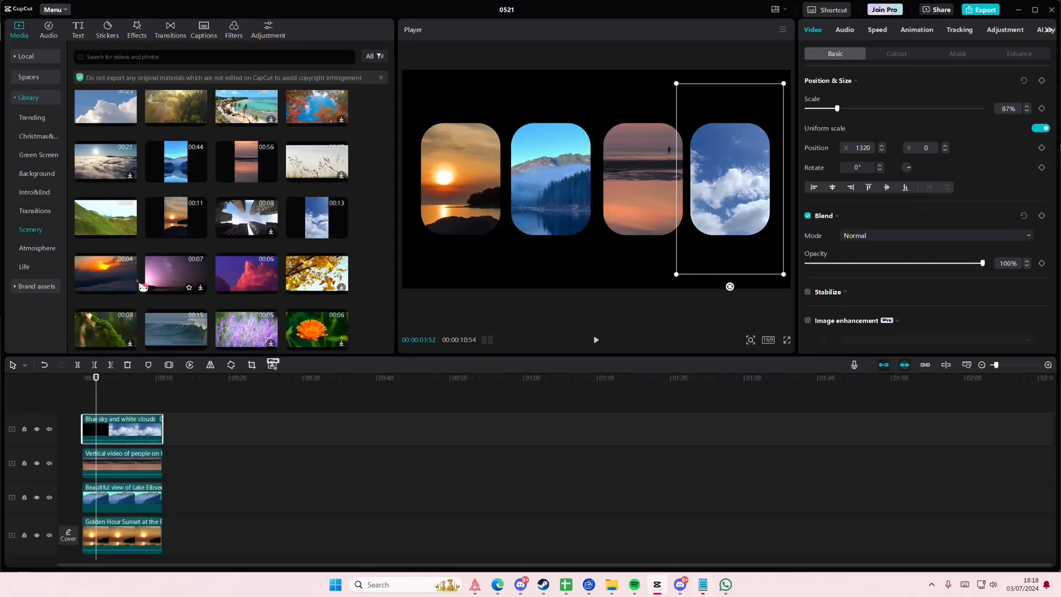
scroll(175, 265, "down", 3)
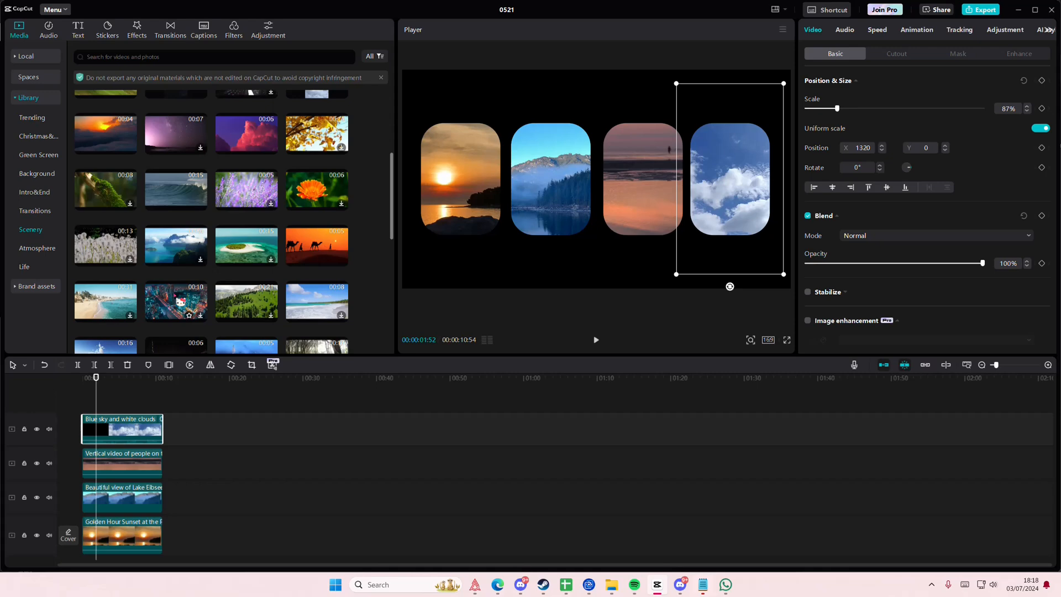
scroll(180, 302, "down", 4)
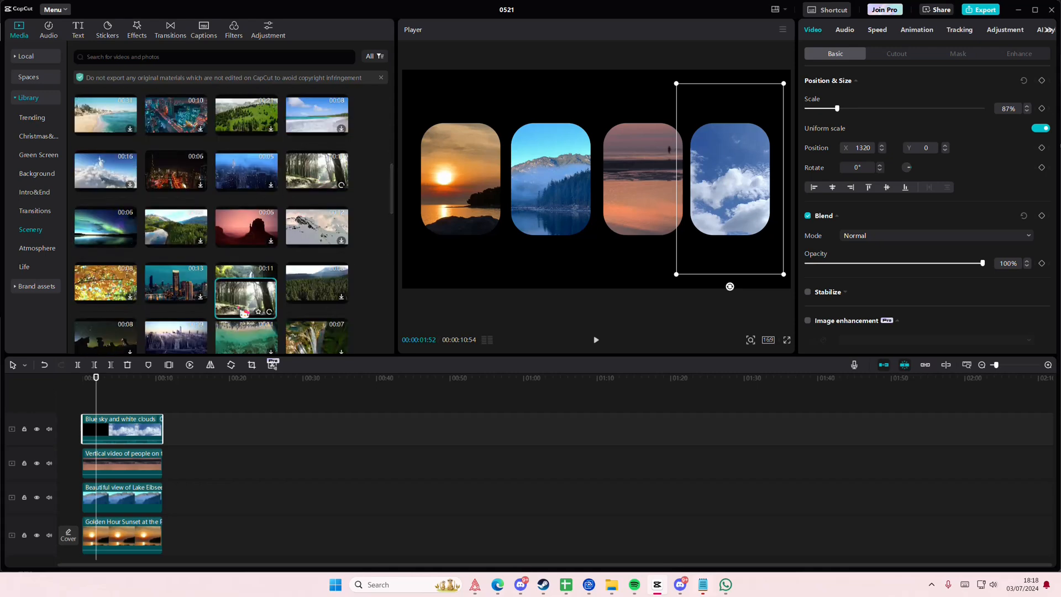
left_click_drag(244, 312, 343, 431)
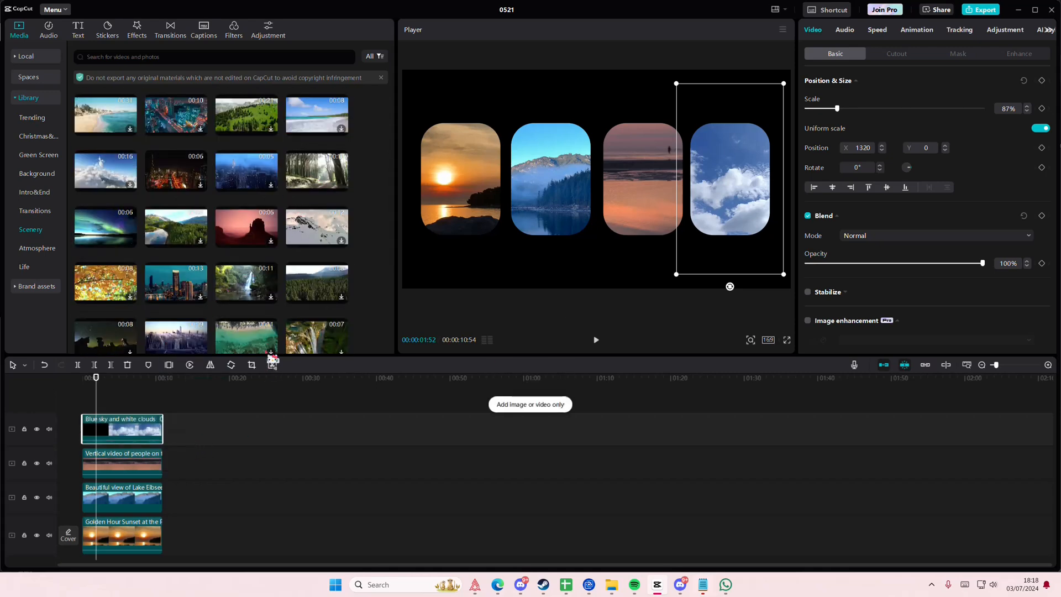
left_click_drag(309, 227, 134, 425)
scroll(177, 266, "down", 5)
scroll(176, 288, "up", 2)
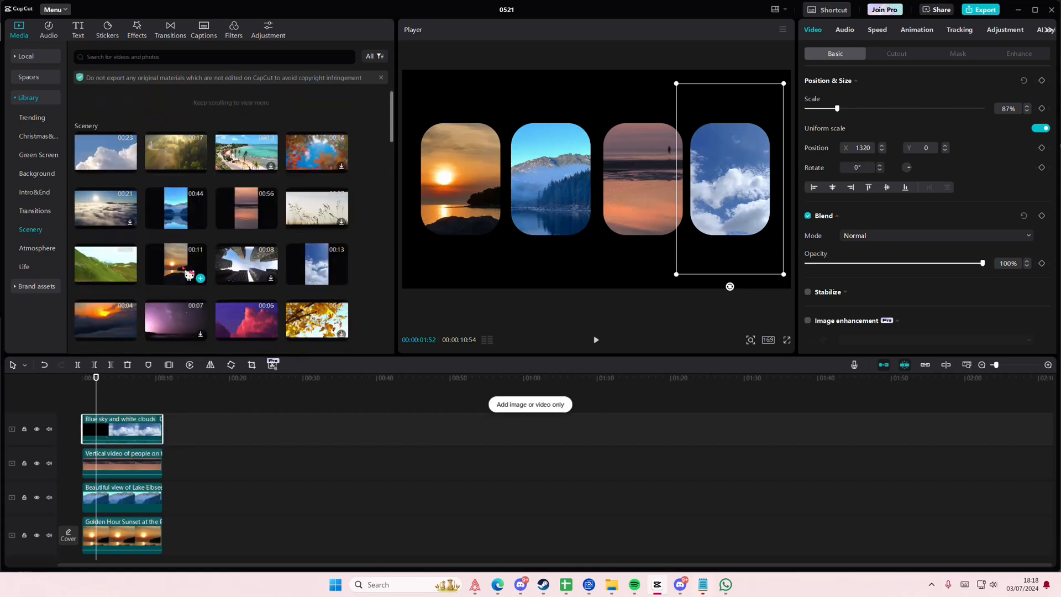
Delete the blue sky and white clouds clip and return the playhead to the start of the timeline.
left_click_drag(269, 262, 82, 412)
left_click(111, 406)
left_click(111, 425)
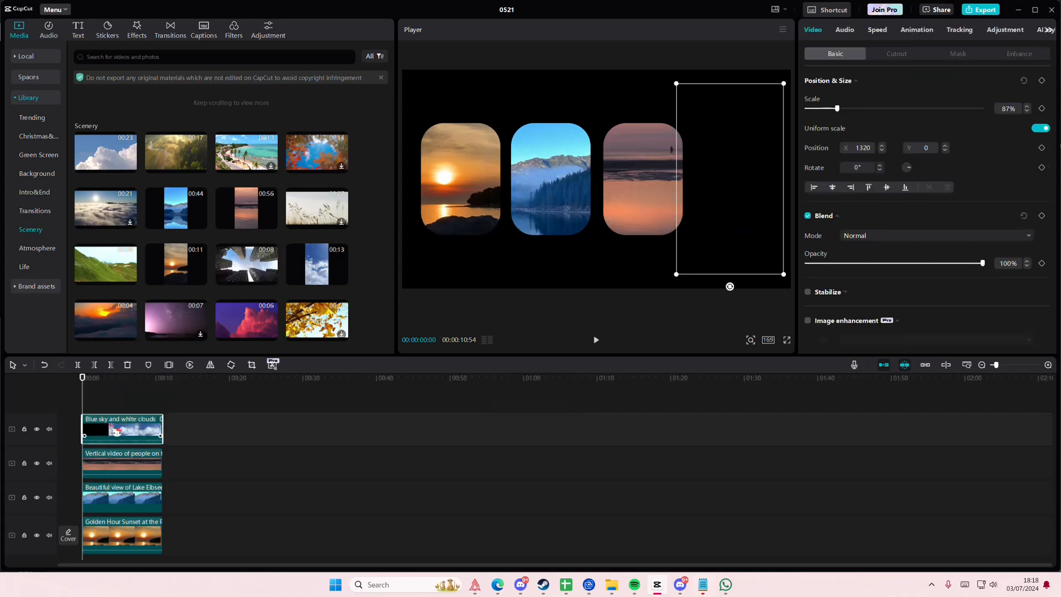
left_click(128, 408)
left_click(125, 435)
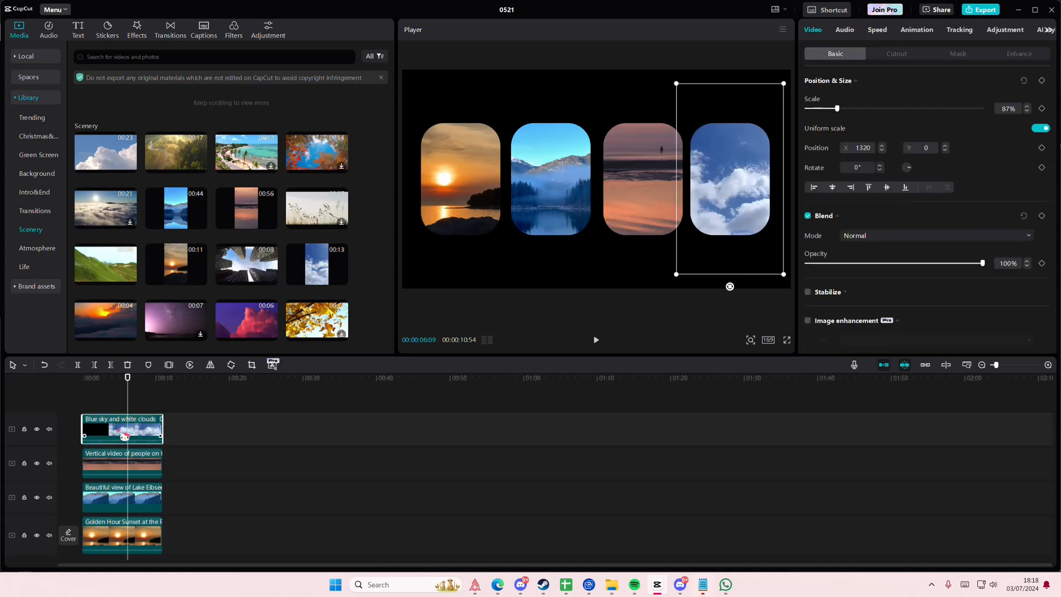
key("Delete")
left_click_drag(117, 408, 81, 409)
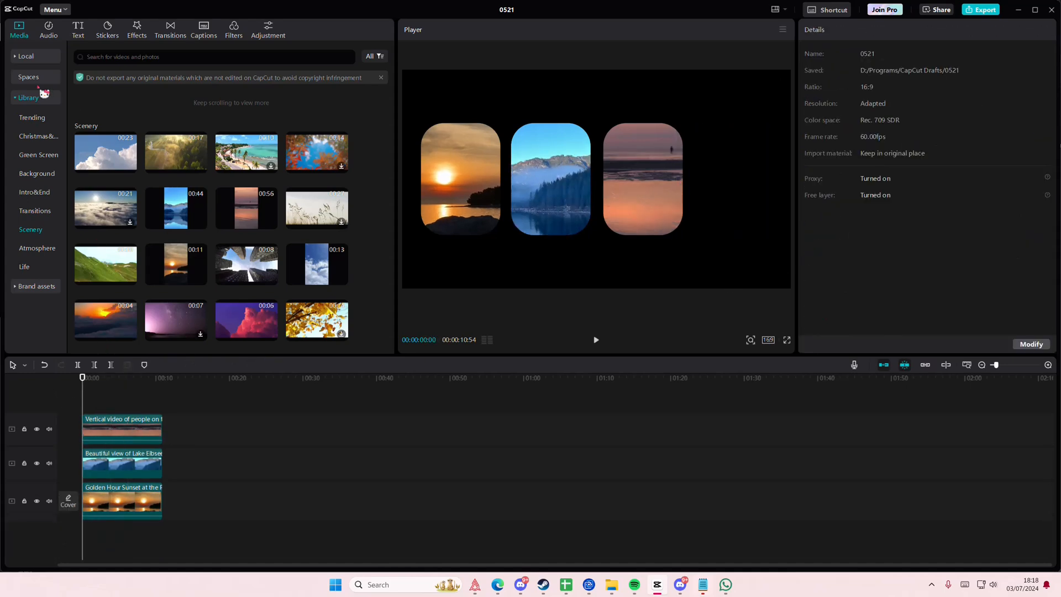
Add the white Background clip on a track above the sunset clip and turn it into a freeze frame lasting 00:00:10:54.
left_click(38, 175)
left_click_drag(119, 220, 108, 486)
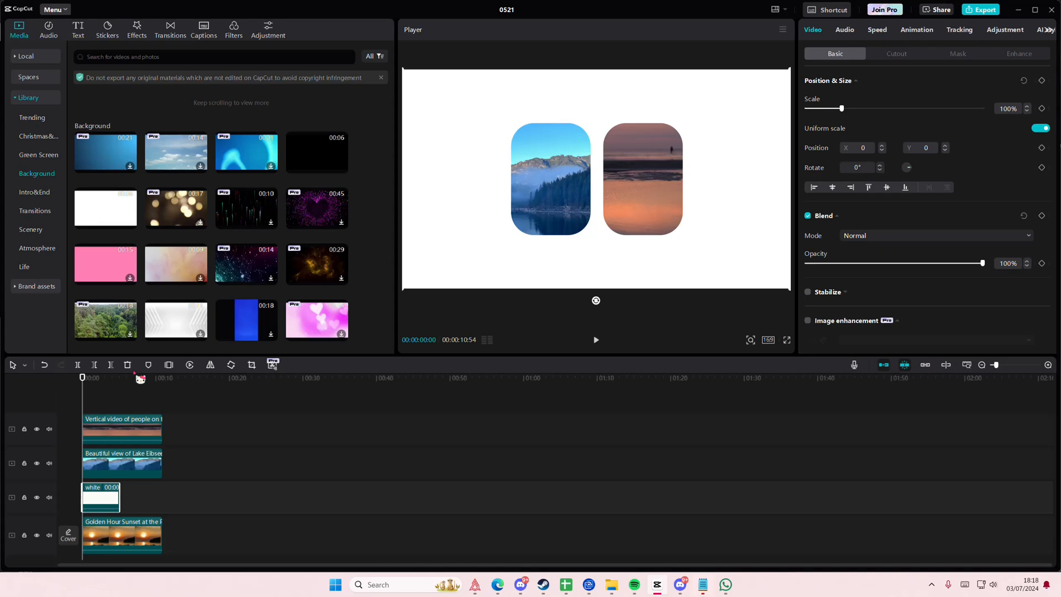
left_click(169, 366)
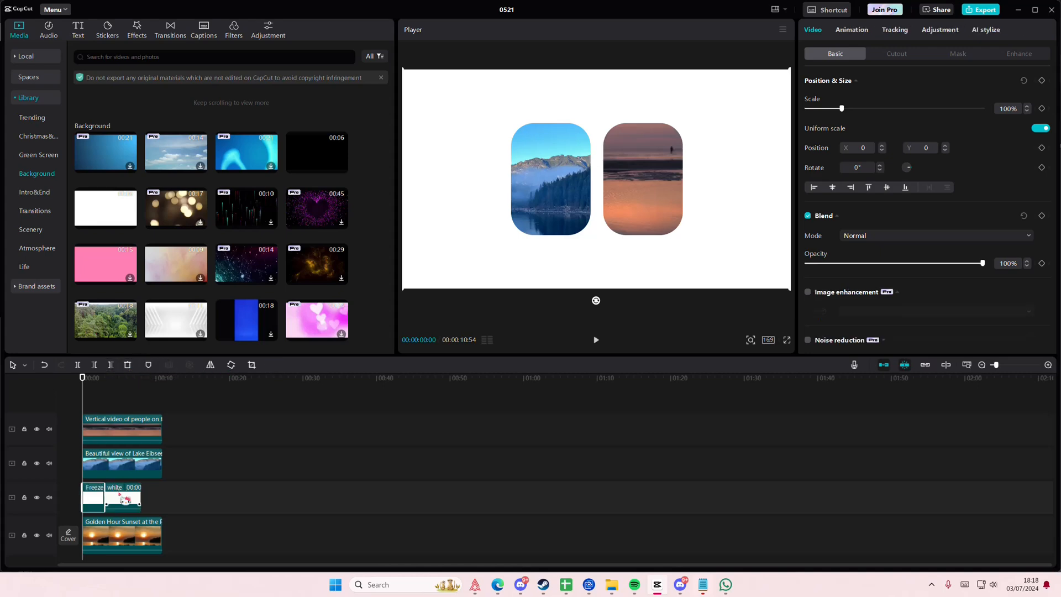
left_click(108, 500)
key("Delete")
left_click_drag(103, 496, 162, 496)
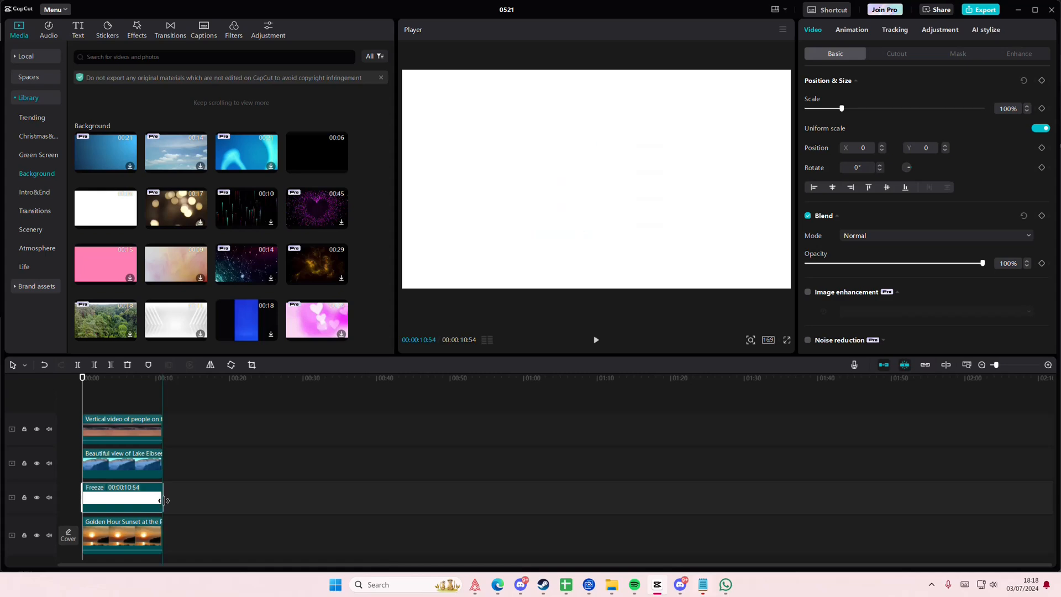
Duplicate the Golden Hour Sunset clip onto the track directly above the original and delete the white freeze frame.
left_click(134, 550)
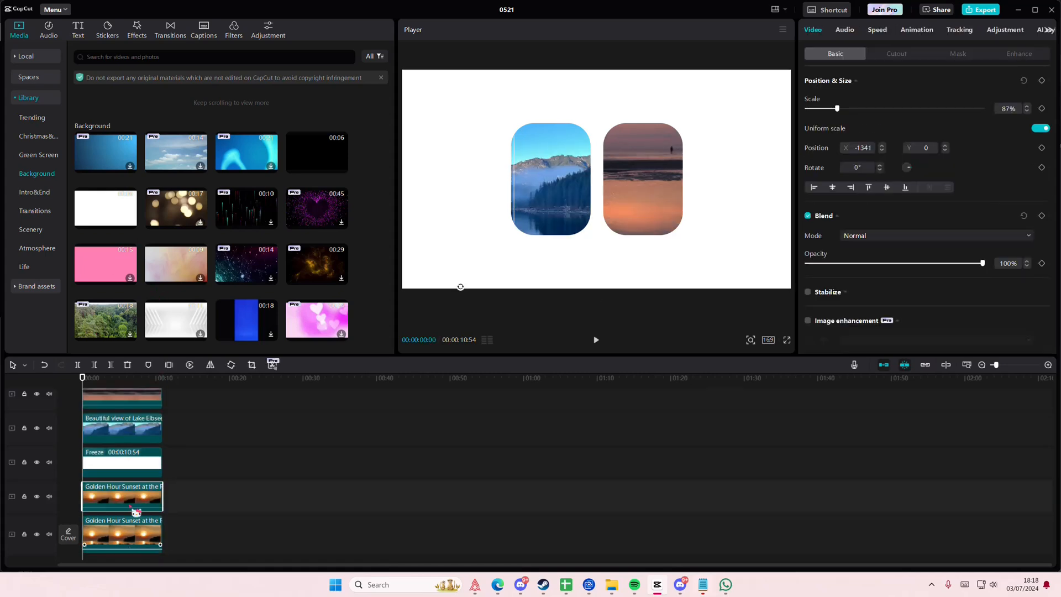
left_click_drag(133, 505, 132, 474)
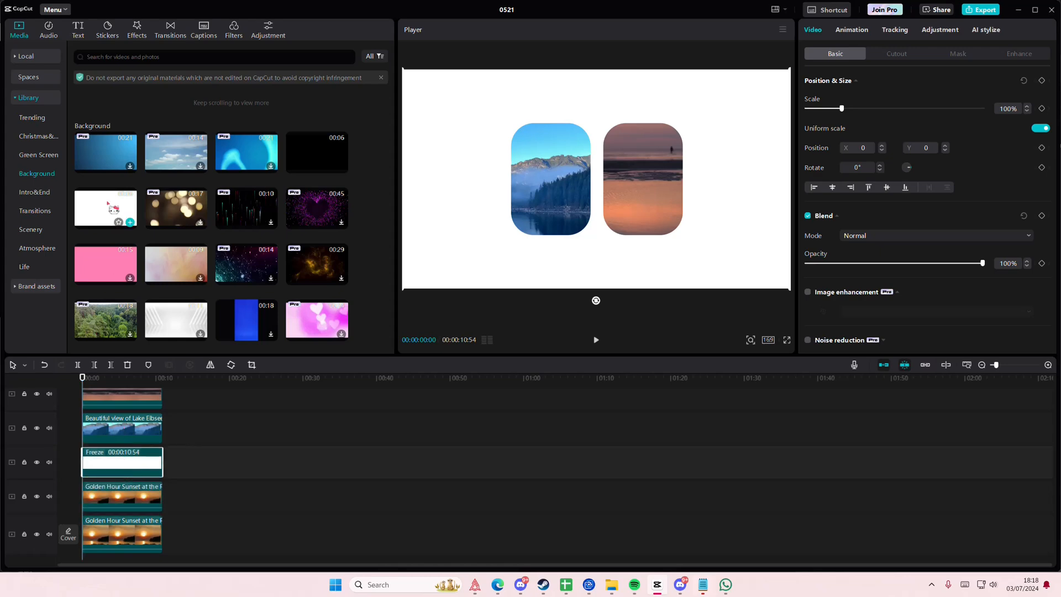
key("Delete")
Trim the upper Golden Hour Sunset copy to a duration of about 00:00:01:43.
left_click(160, 486)
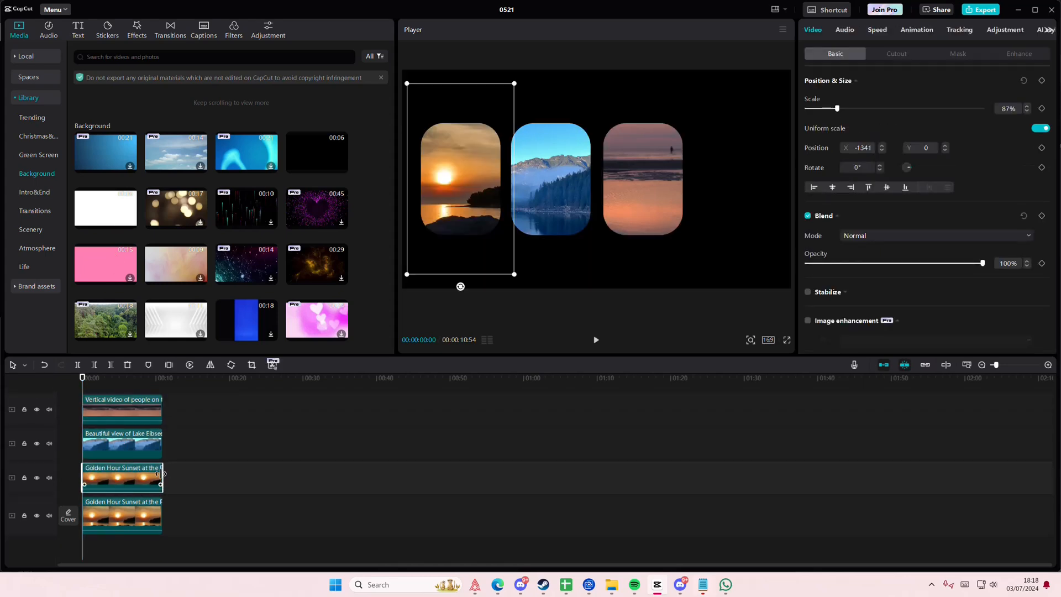
left_click_drag(117, 479, 95, 478)
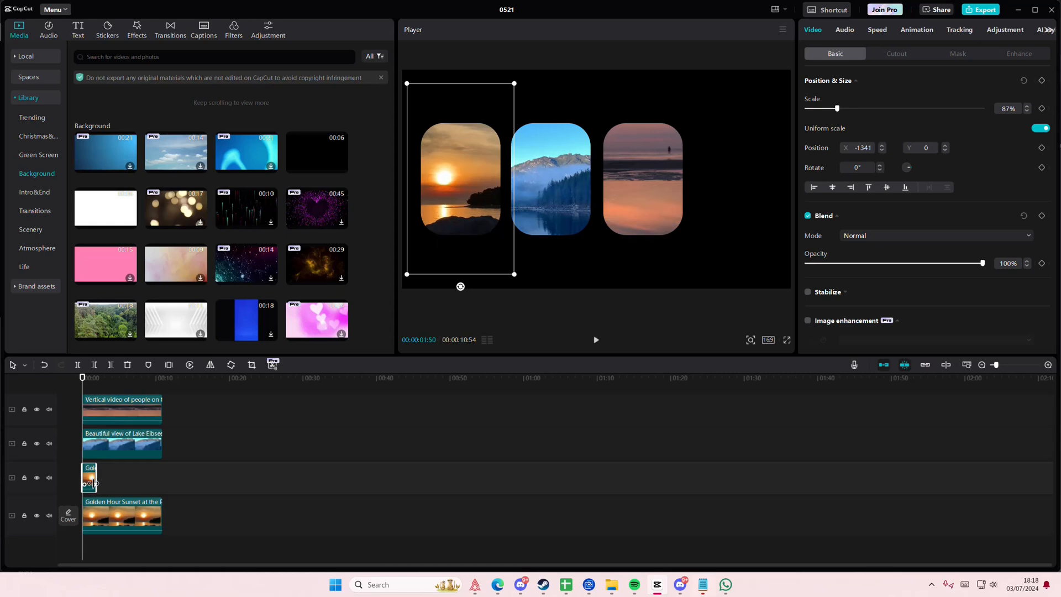
Replace the shortened sunset copy with the white Background clip, keeping its video effect, and select the replaced clip.
left_click_drag(116, 216, 101, 478)
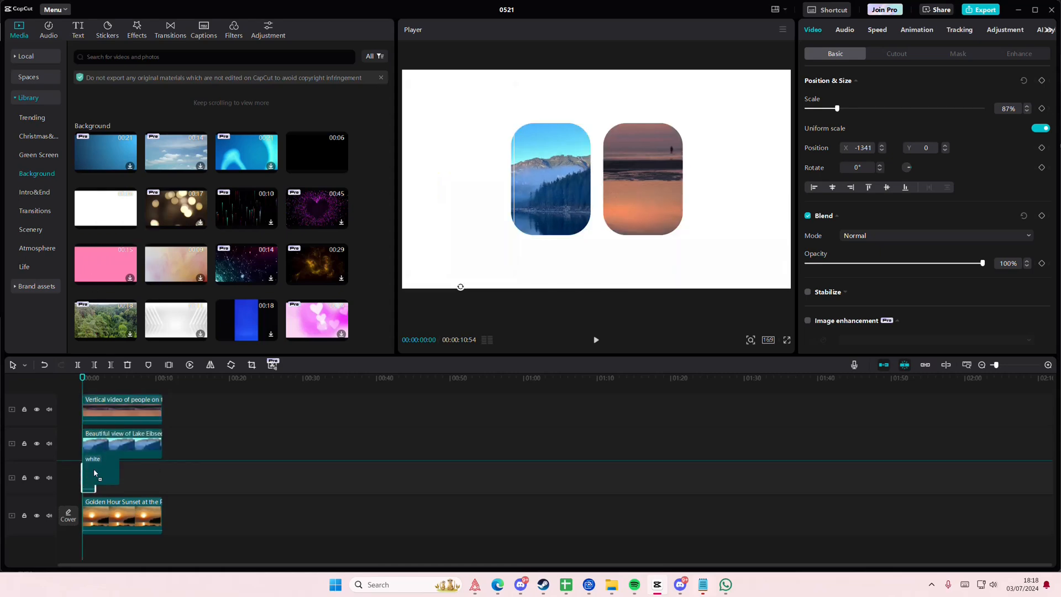
key("Delete")
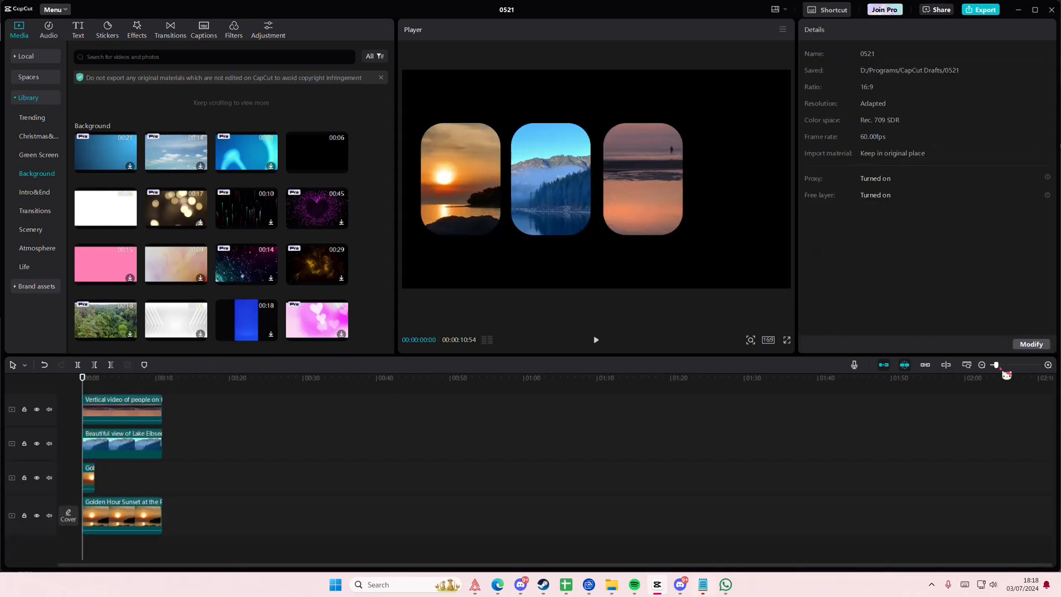
left_click_drag(996, 365, 1002, 365)
left_click_drag(116, 216, 101, 475)
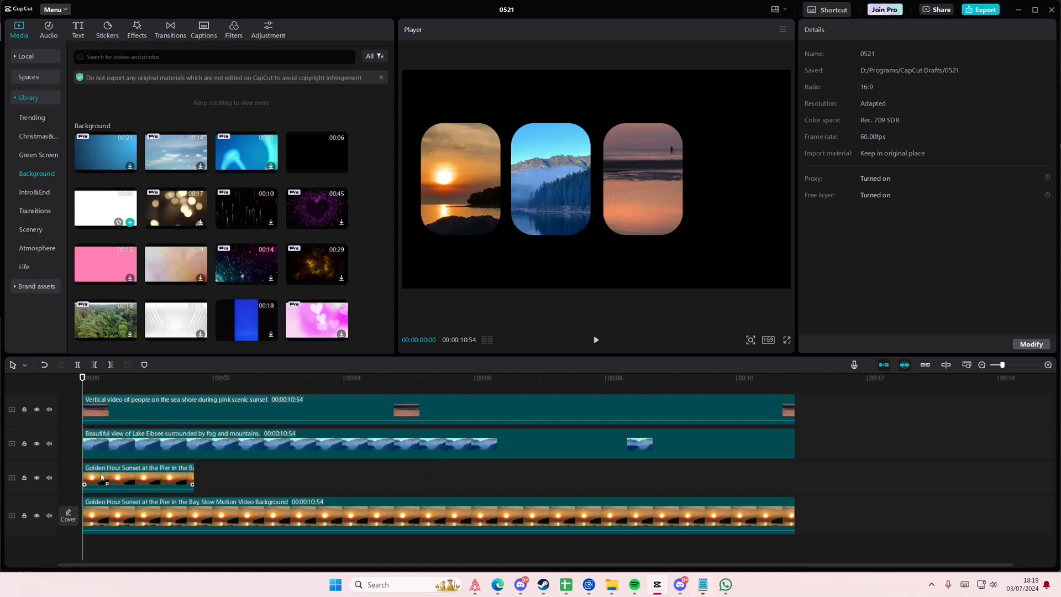
left_click(564, 375)
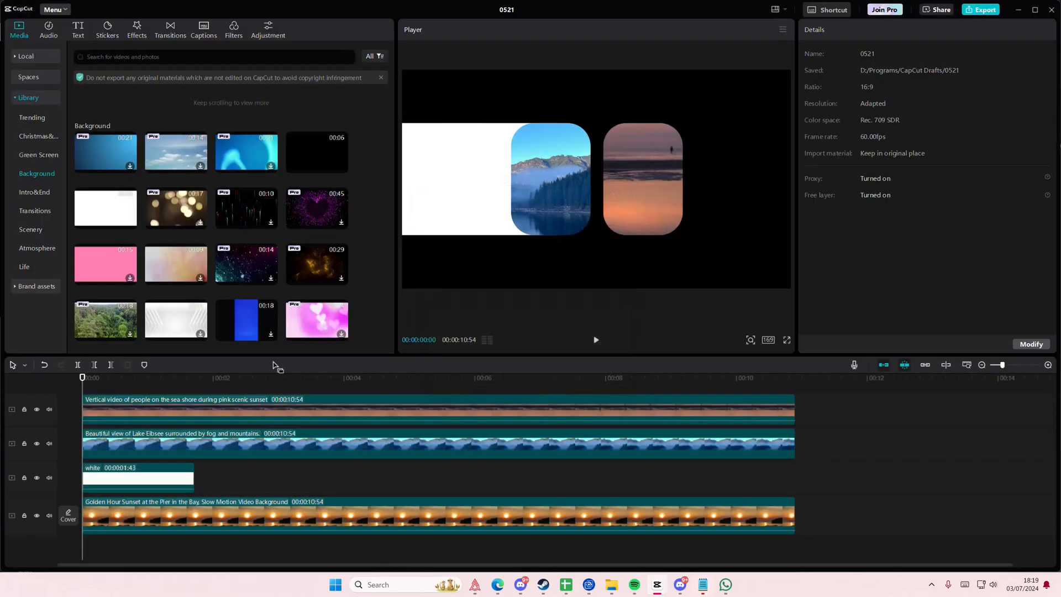
right_click(185, 484)
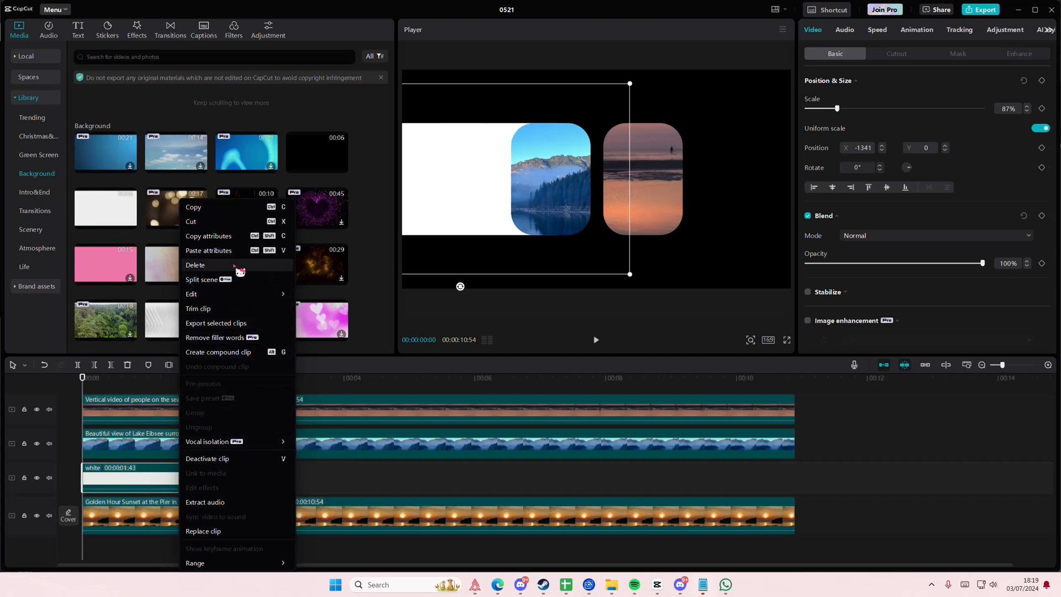
left_click(149, 479)
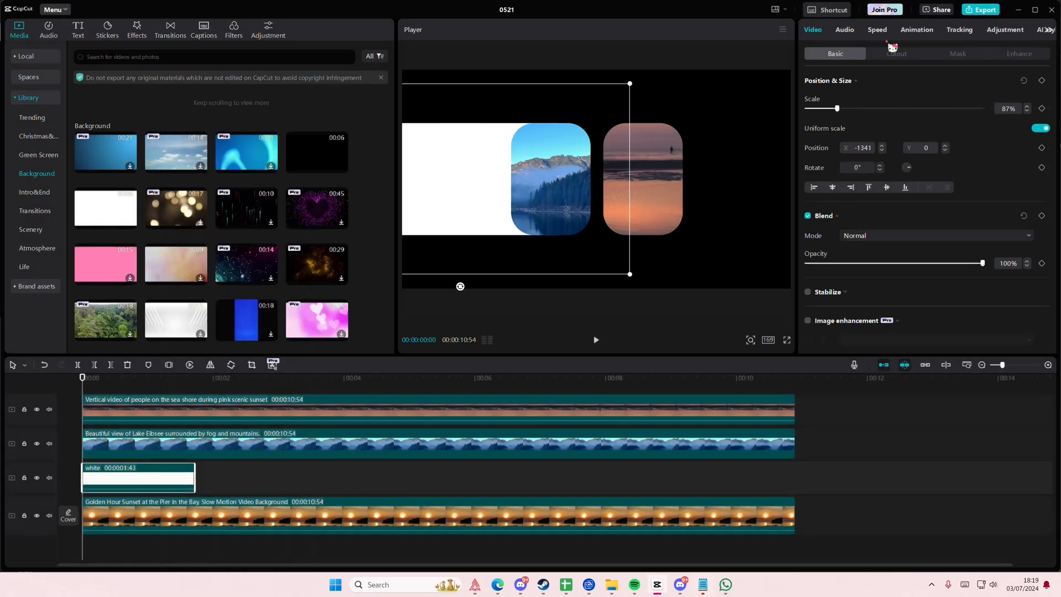
Resize the white clip's rectangle mask to 446 by 634 so it covers only the left sunset panel.
left_click(957, 55)
left_click_drag(568, 187, 507, 190)
key("ctrl+z")
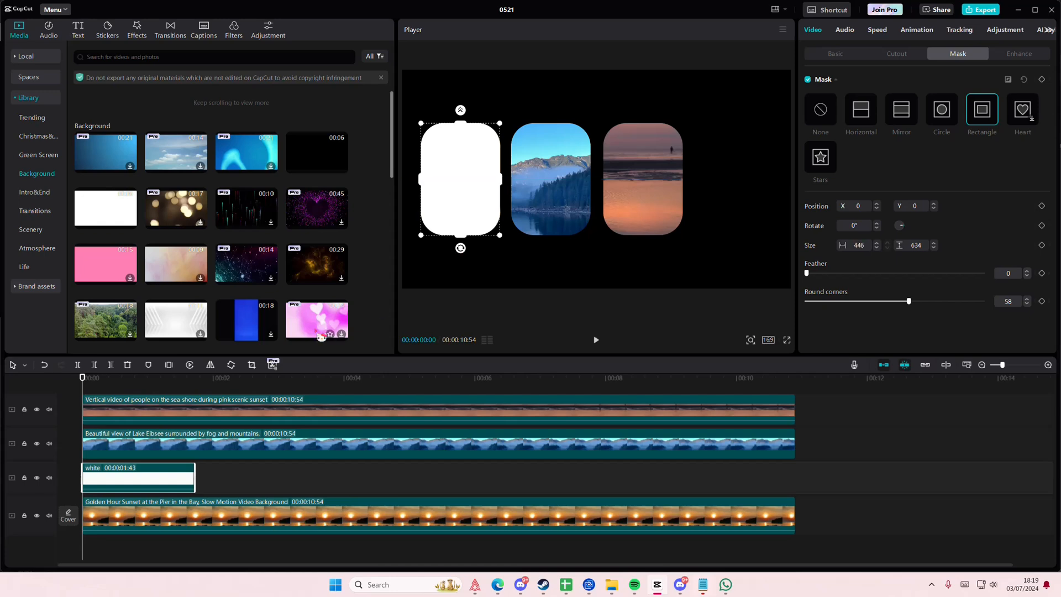
Turn the masked white clip into a freeze frame, delete the leftover clip, and extend the freeze to 00:00:10:54.
right_click(145, 490)
left_click(115, 482)
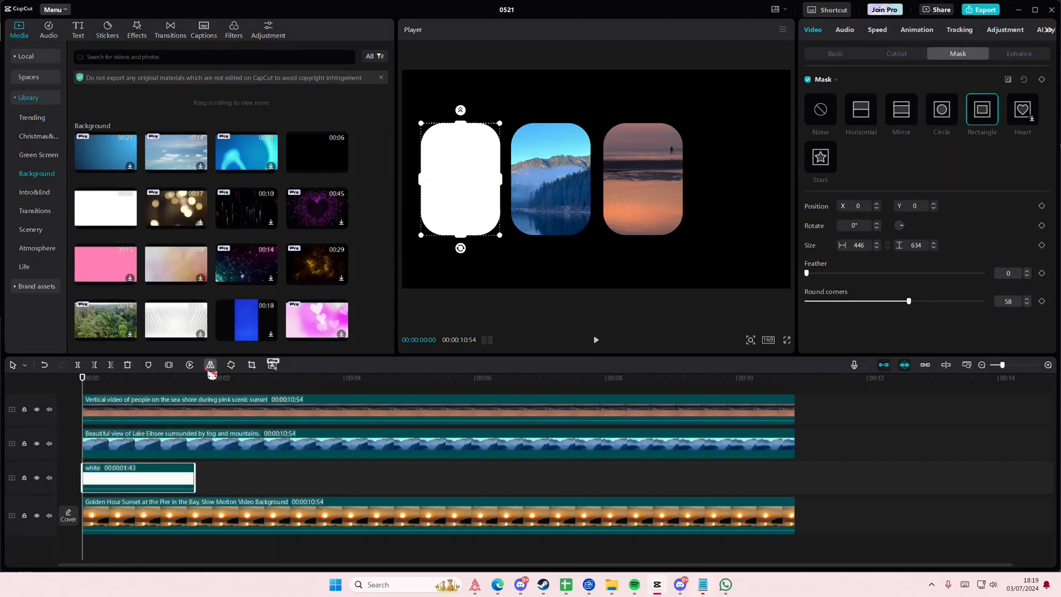
left_click(169, 365)
key("Delete")
left_click_drag(279, 480, 796, 501)
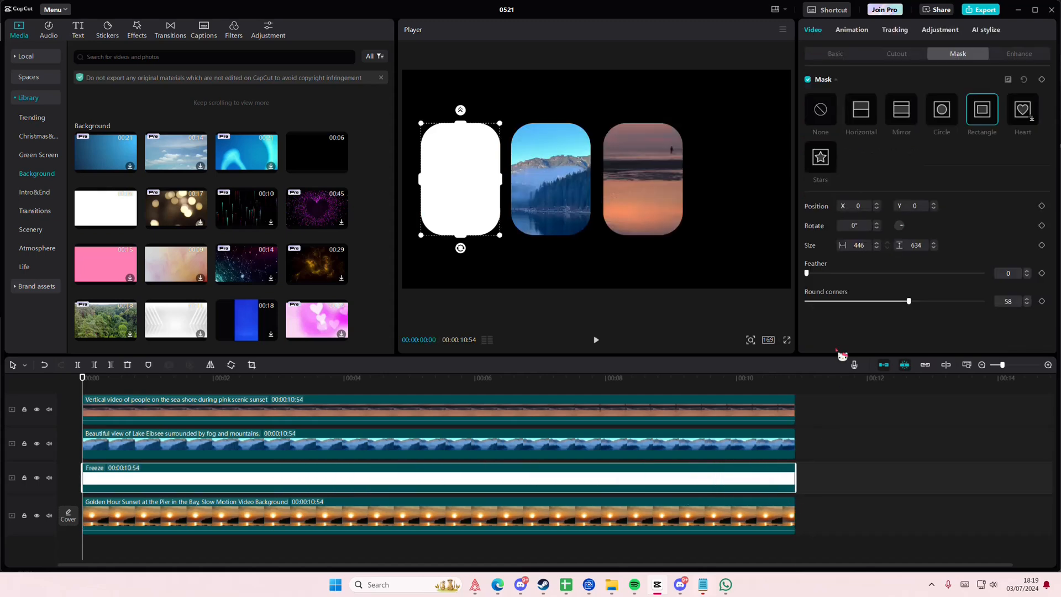
Keyframe the white freeze clip's opacity at 50% at the start and 0% at 00:00:04:22.
left_click(835, 54)
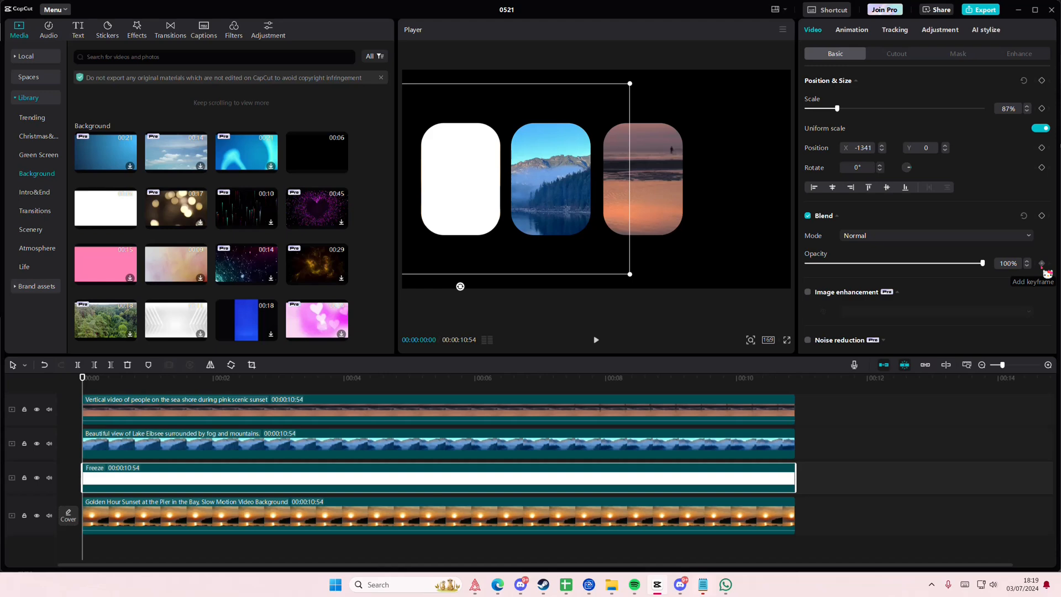
left_click_drag(983, 264, 879, 266)
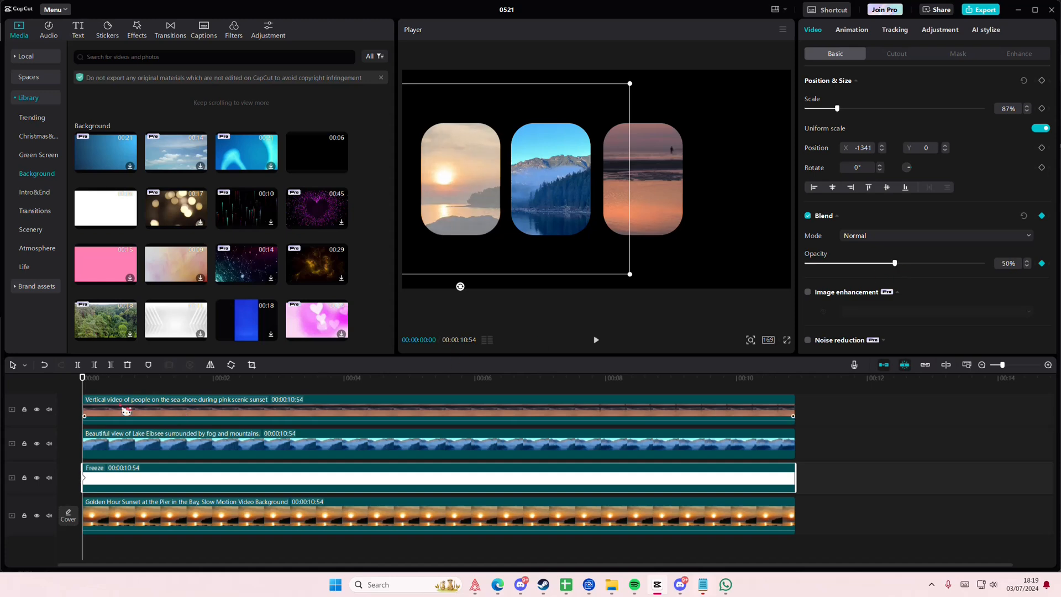
left_click_drag(89, 385, 367, 414)
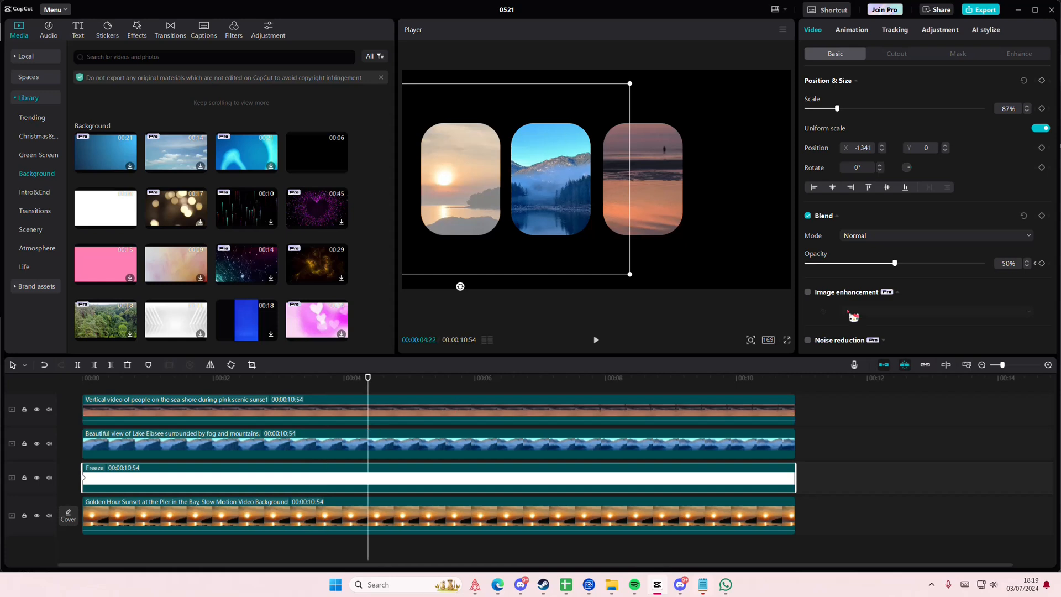
left_click_drag(894, 263, 730, 271)
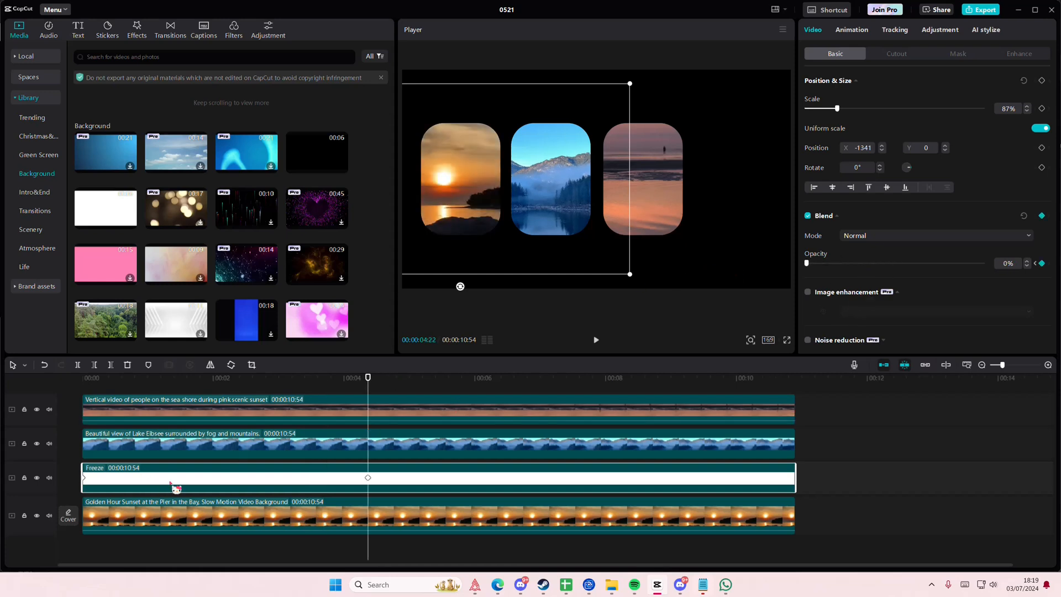
Duplicate the white freeze clip onto a track above the lake clip and position it over the middle panel at X -455.
left_click_drag(175, 488, 107, 439)
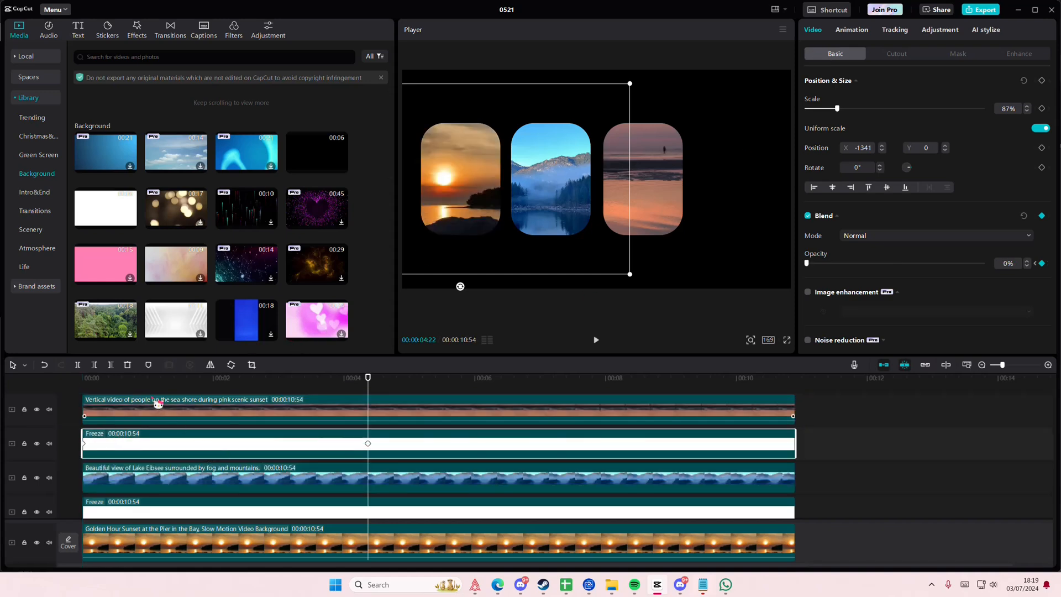
scroll(188, 390, "up", 1)
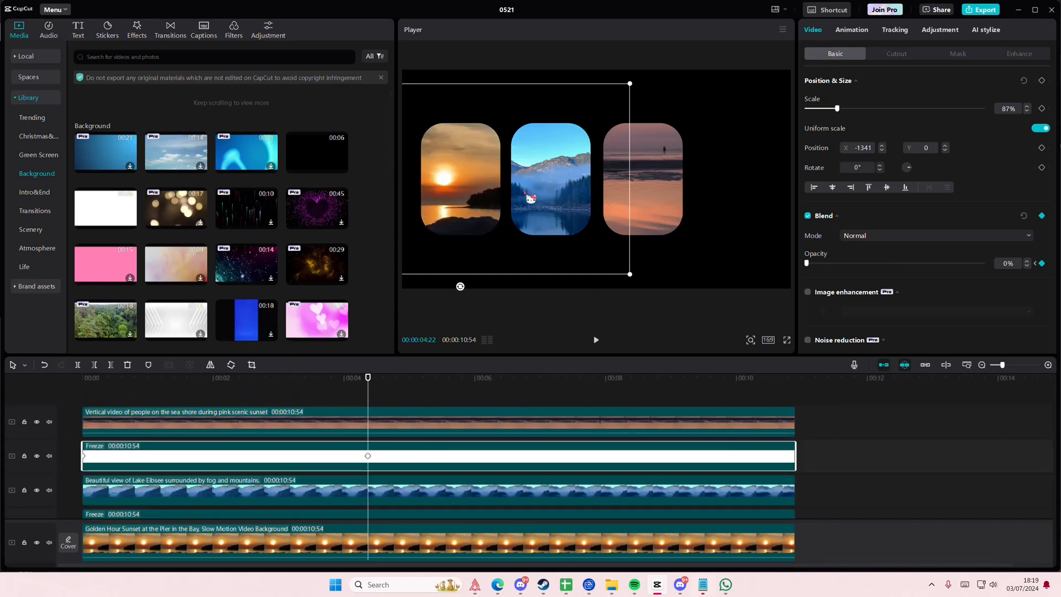
left_click(95, 401)
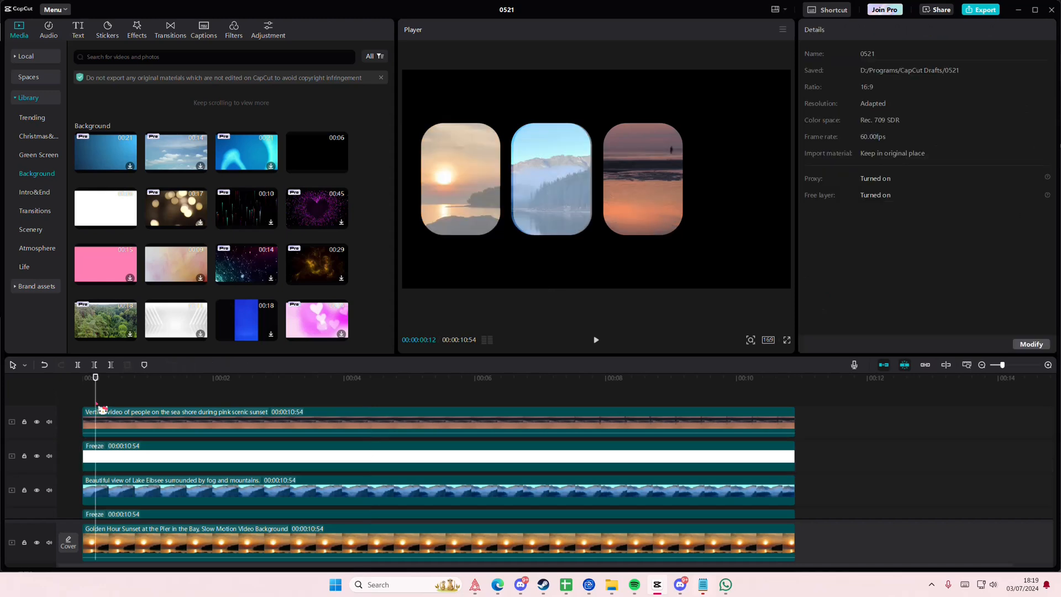
left_click_drag(96, 403, 54, 403)
left_click(159, 457)
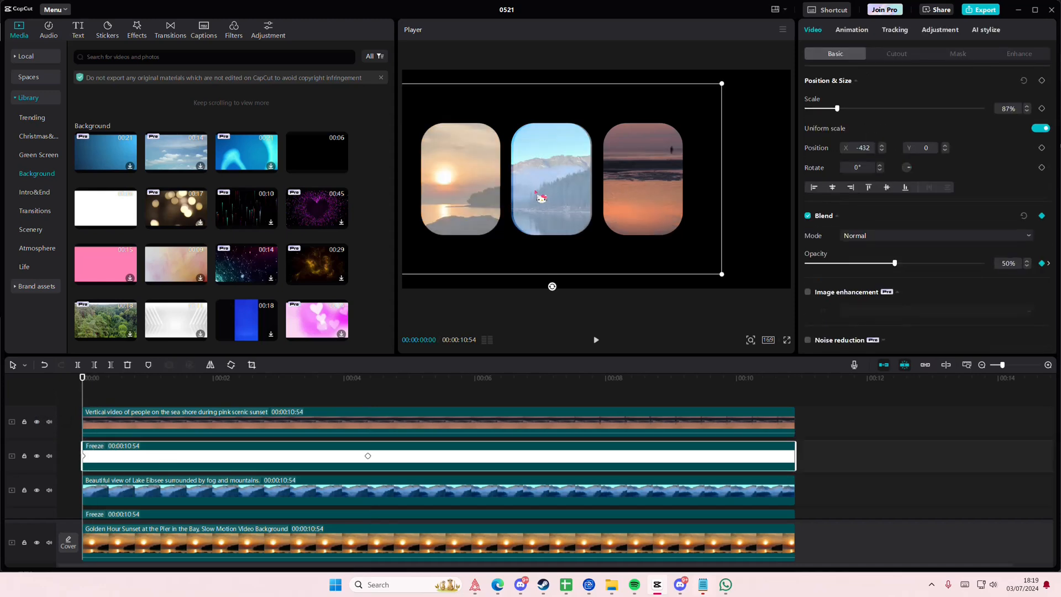
left_click_drag(536, 191, 543, 200)
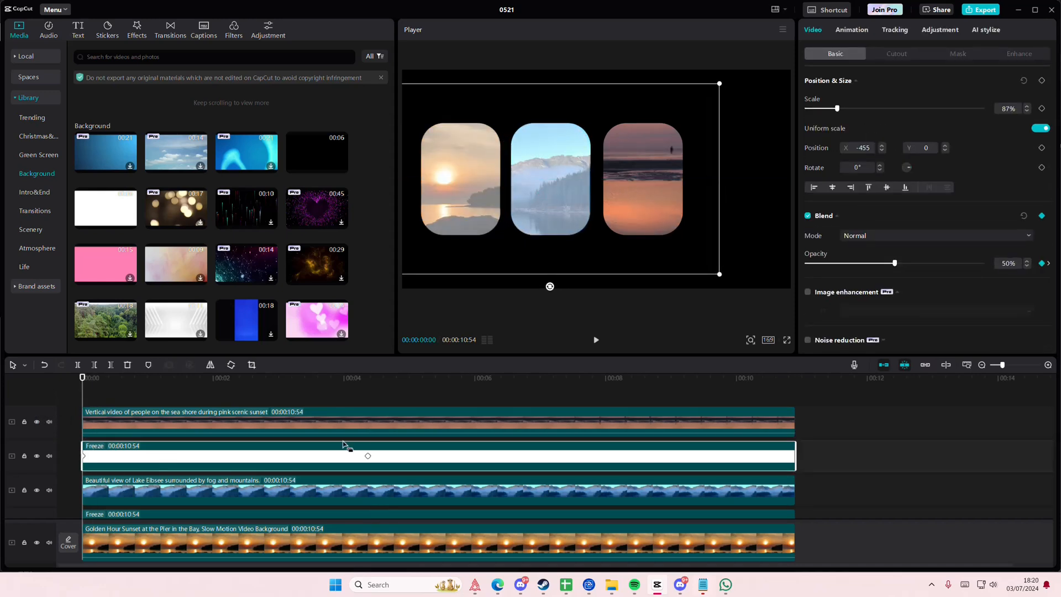
Move the middle overlay's 50% opacity keyframe to just before 00:00:04:22 and its 0% keyframe to about 00:00:07:43.
left_click(368, 456)
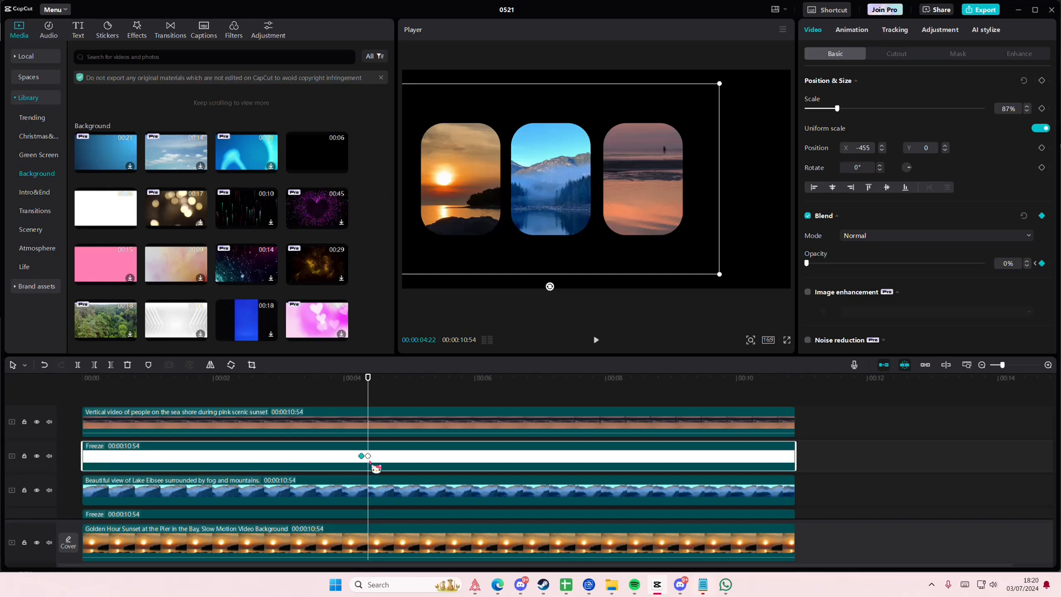
left_click_drag(377, 466, 547, 470)
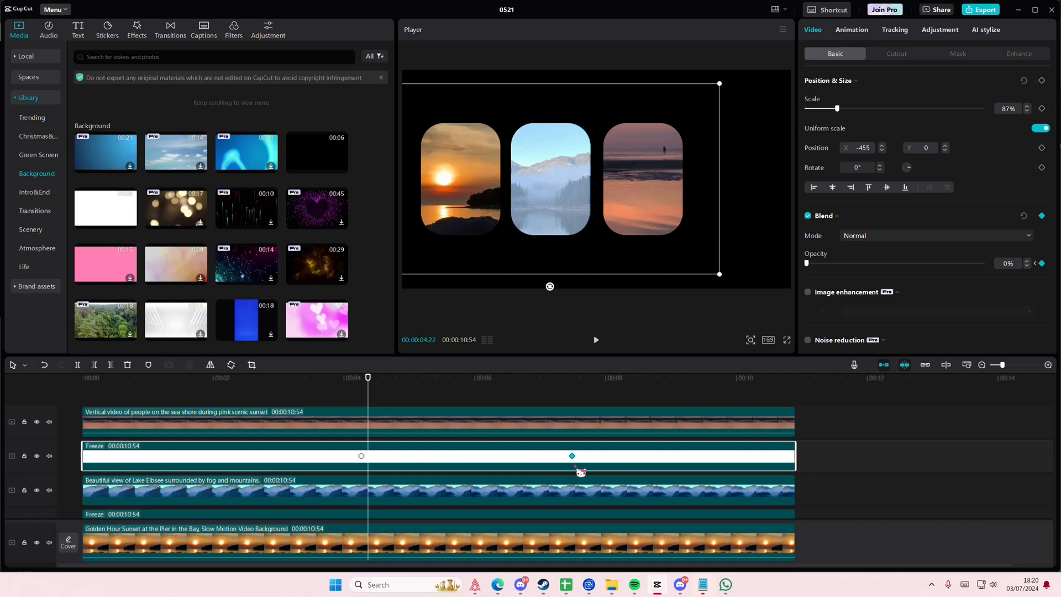
left_click_drag(368, 378, 76, 416)
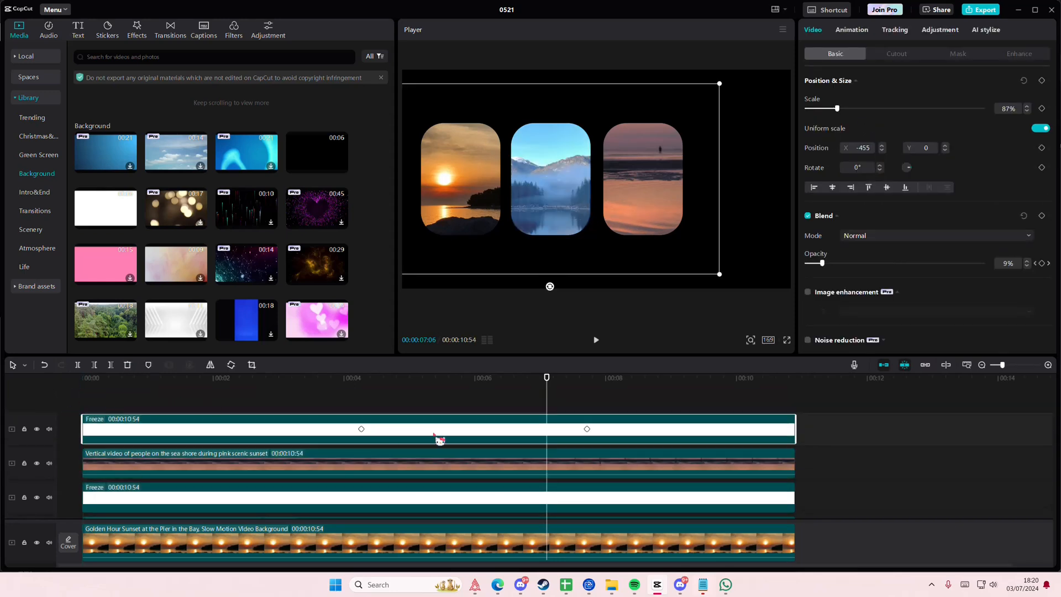
Duplicate the middle overlay above the sea shore clip, moving its 50% opacity keyframe to 00:00:07:39 and its 0% keyframe to the clip's end.
left_click_drag(588, 430, 809, 442)
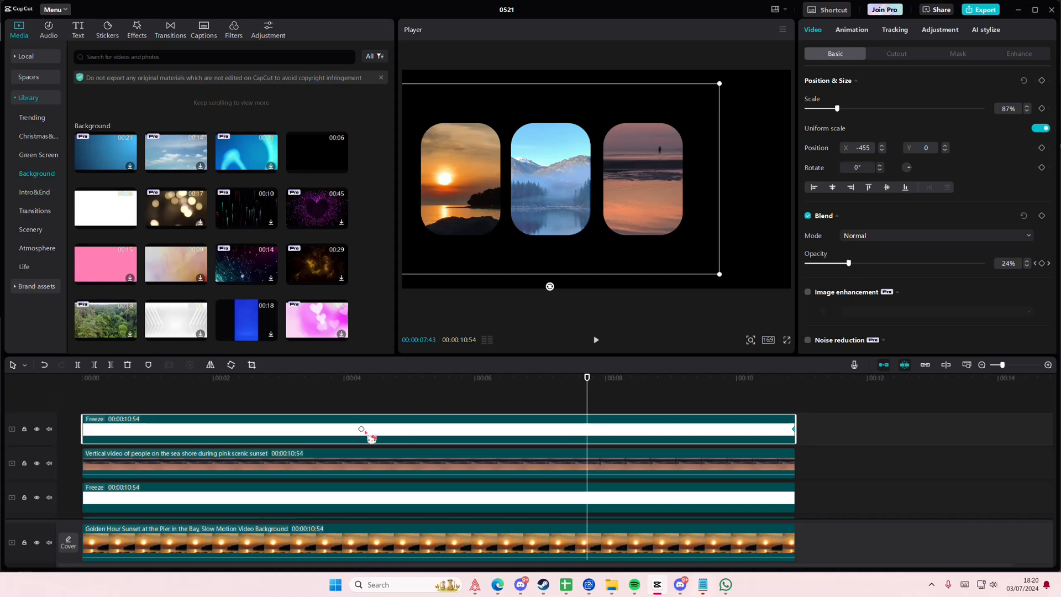
left_click_drag(363, 430, 590, 451)
left_click(548, 398)
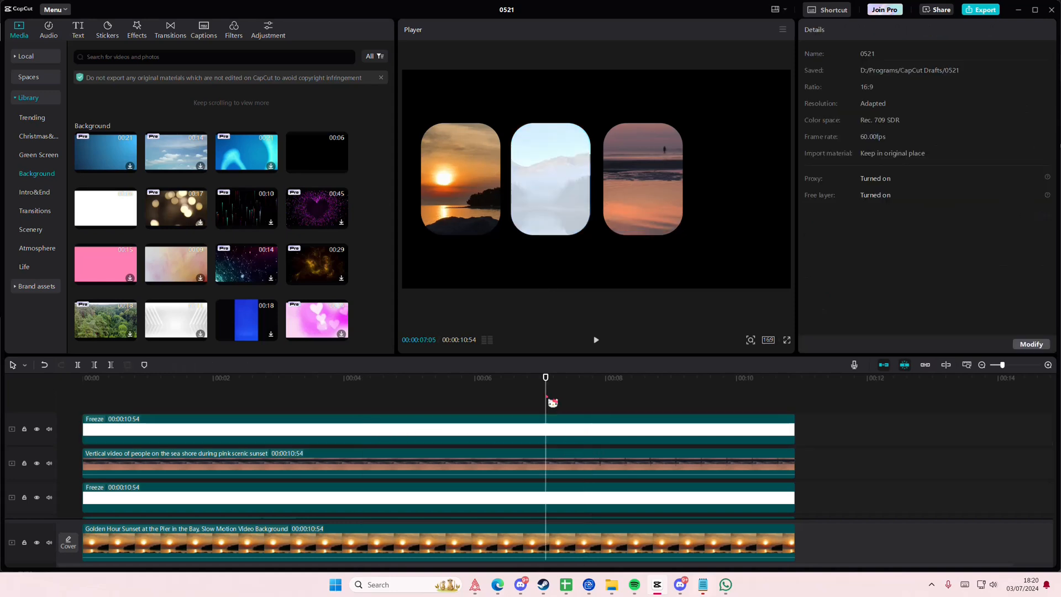
Try positioning the topmost white overlay over the right panel at X 458, check its fade, and undo the move.
left_click(549, 438)
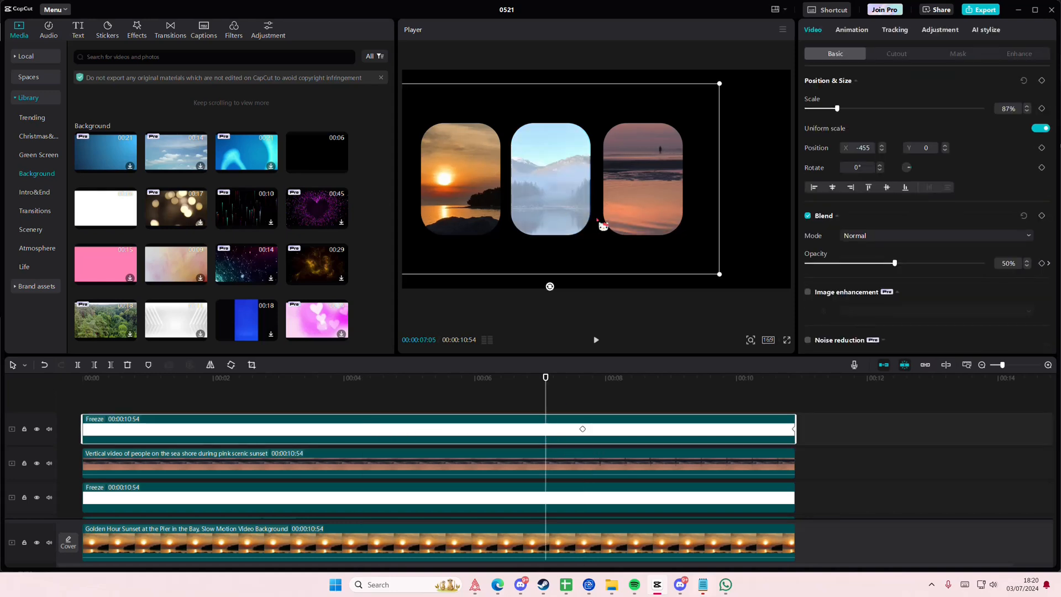
left_click_drag(624, 227, 673, 226)
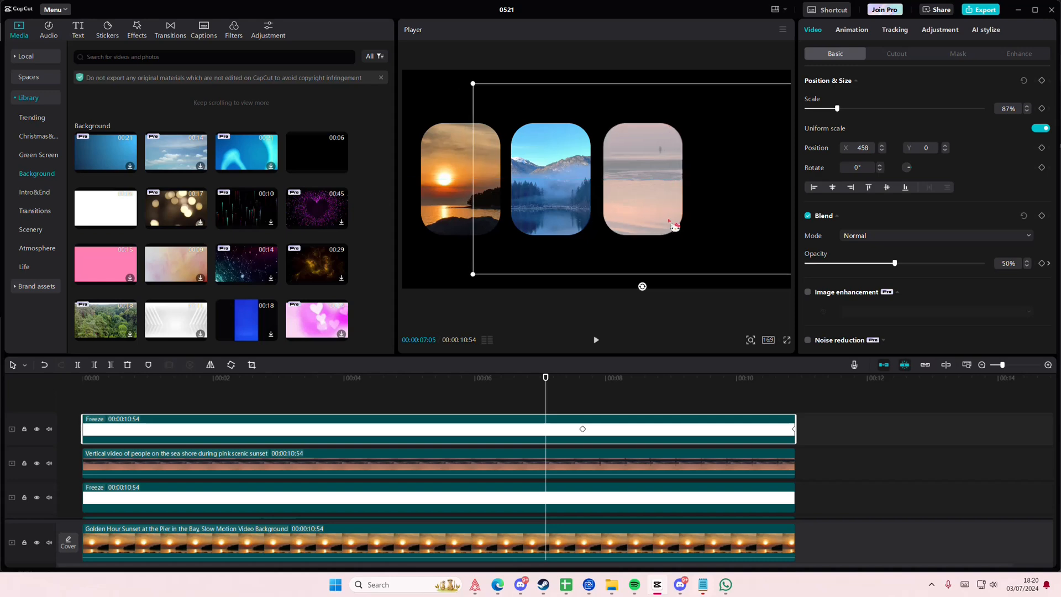
left_click(615, 388)
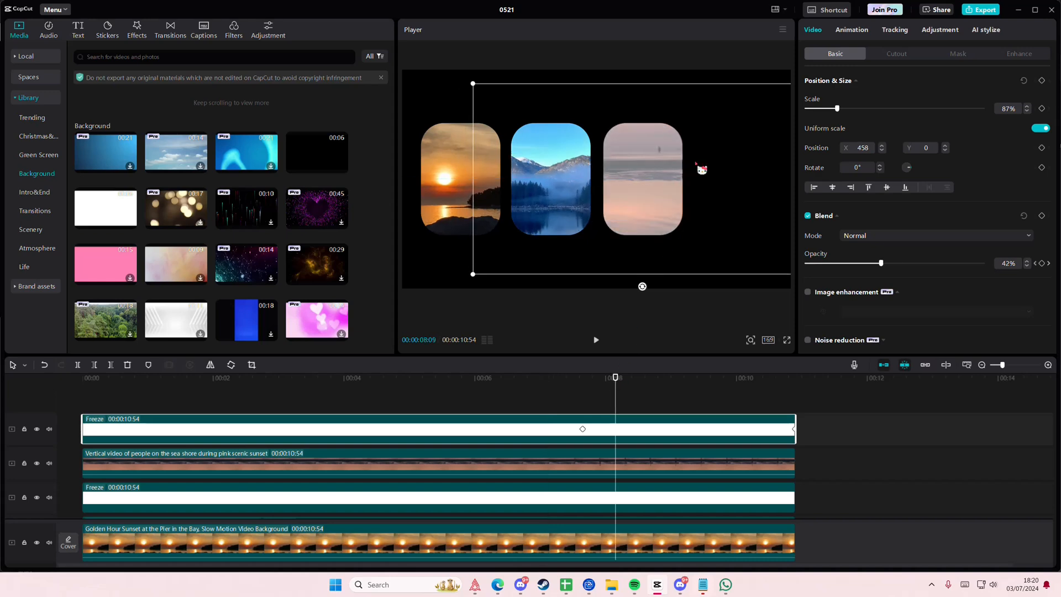
left_click_drag(580, 403, 29, 402)
left_click(588, 428)
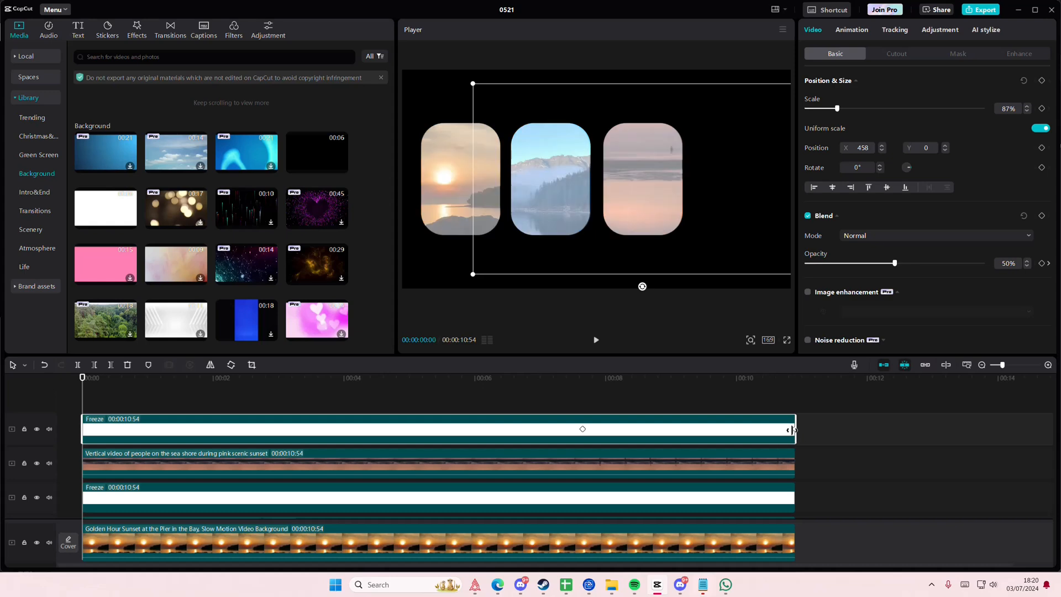
key("ctrl+z")
left_click(594, 407)
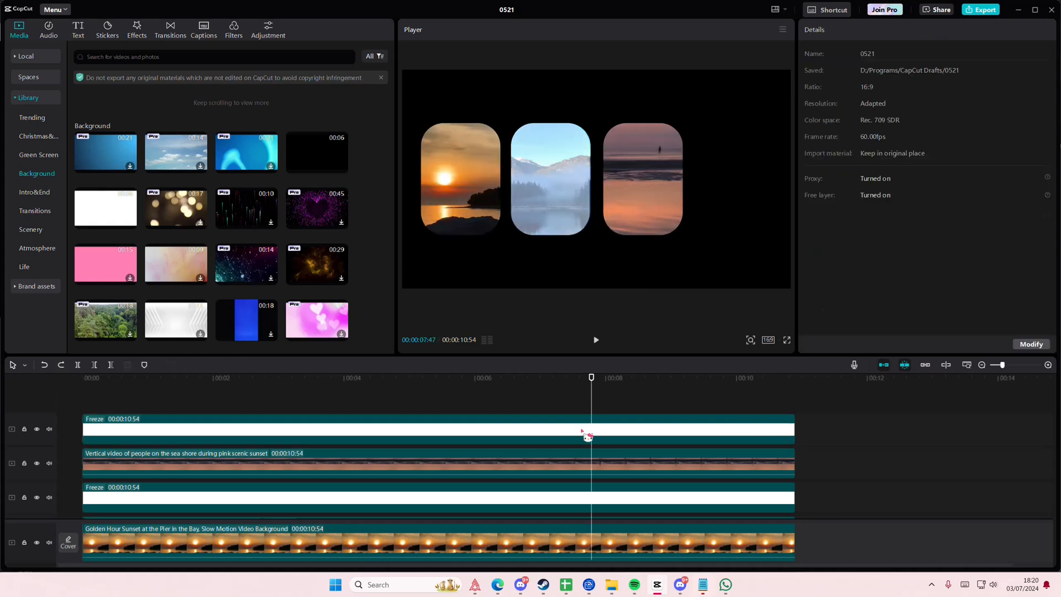
Shorten the topmost overlay's fade by moving its 50% opacity keyframe to 00:00:07:28 and its 0% keyframe to 00:00:07:54.
left_click(587, 433)
left_click(583, 429)
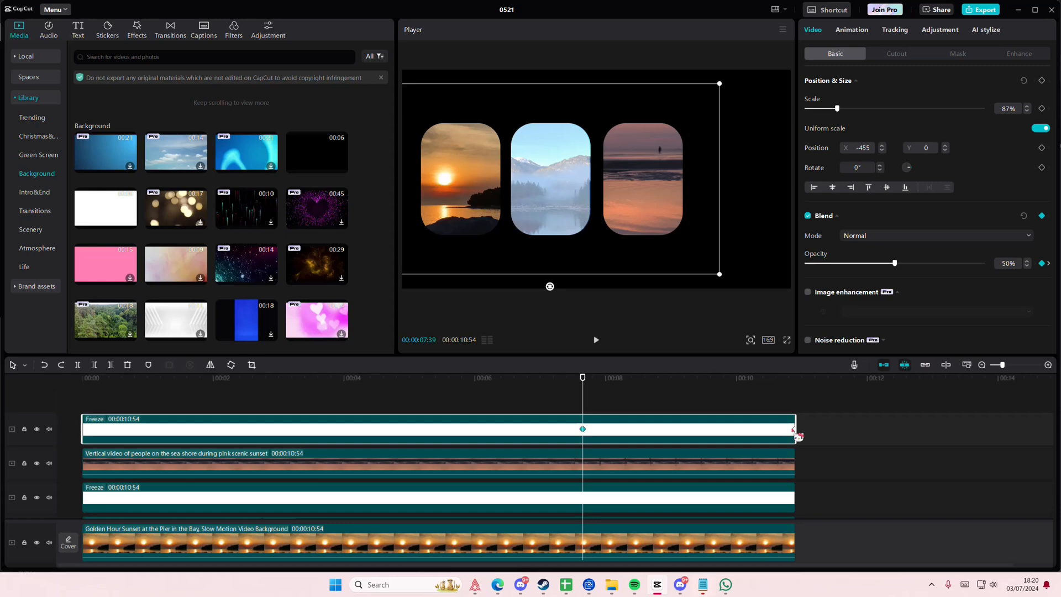
left_click(793, 429)
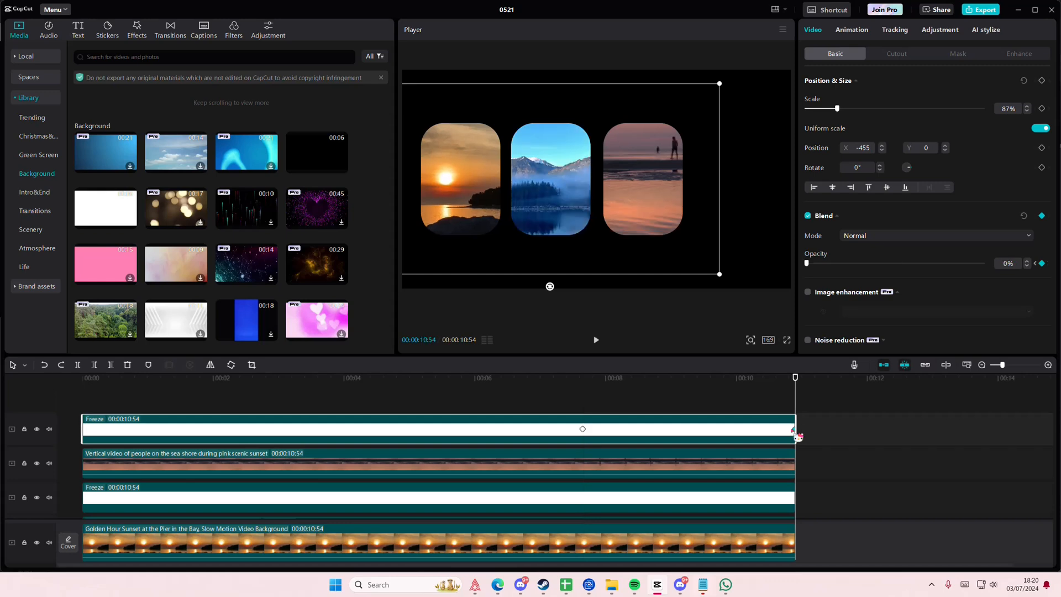
left_click_drag(793, 429, 745, 429)
left_click(583, 429)
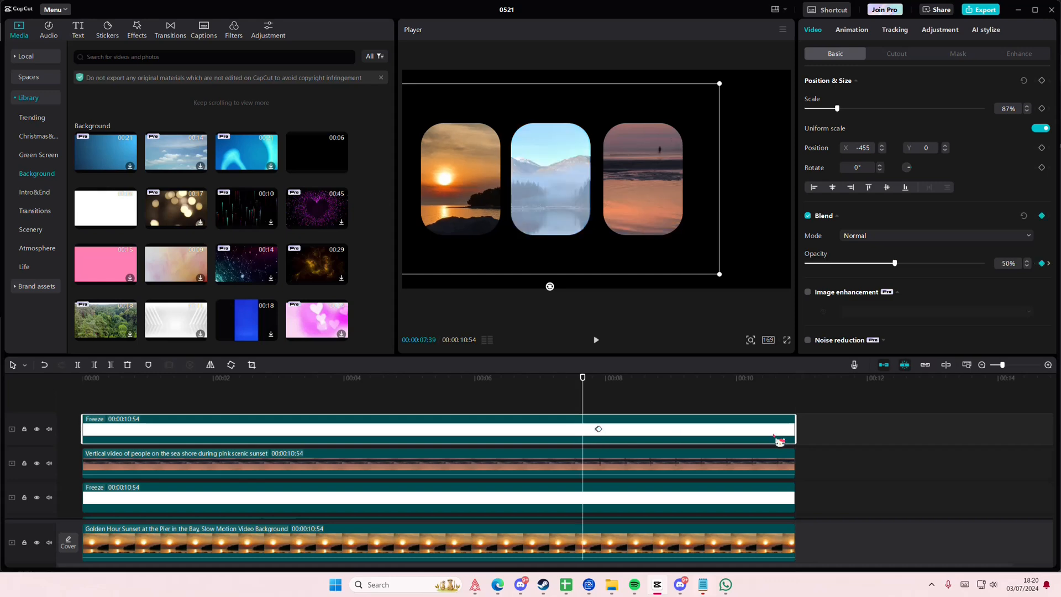
left_click(571, 413)
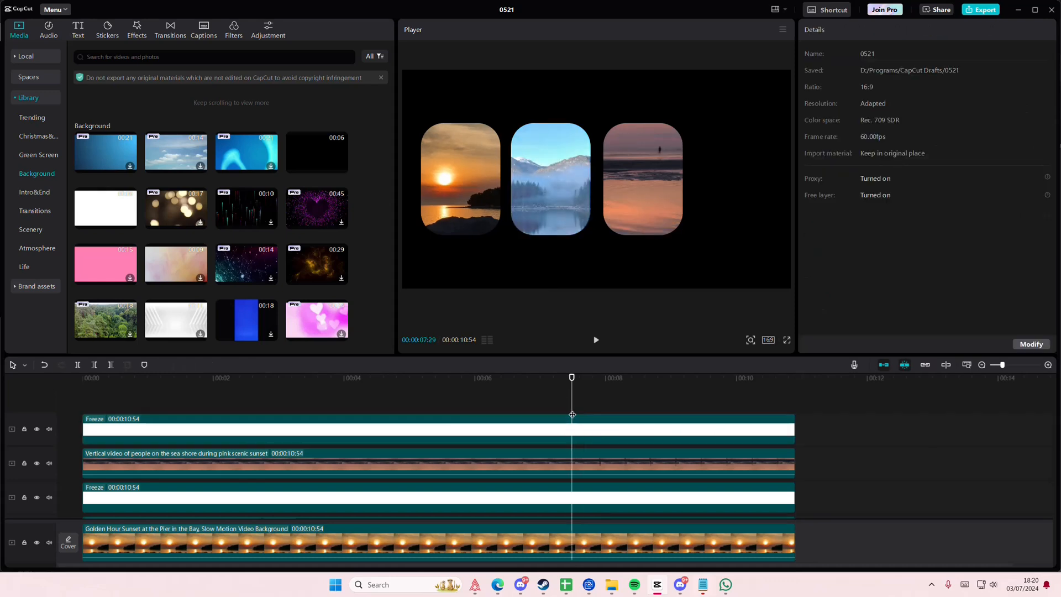
left_click(579, 429)
left_click(599, 429)
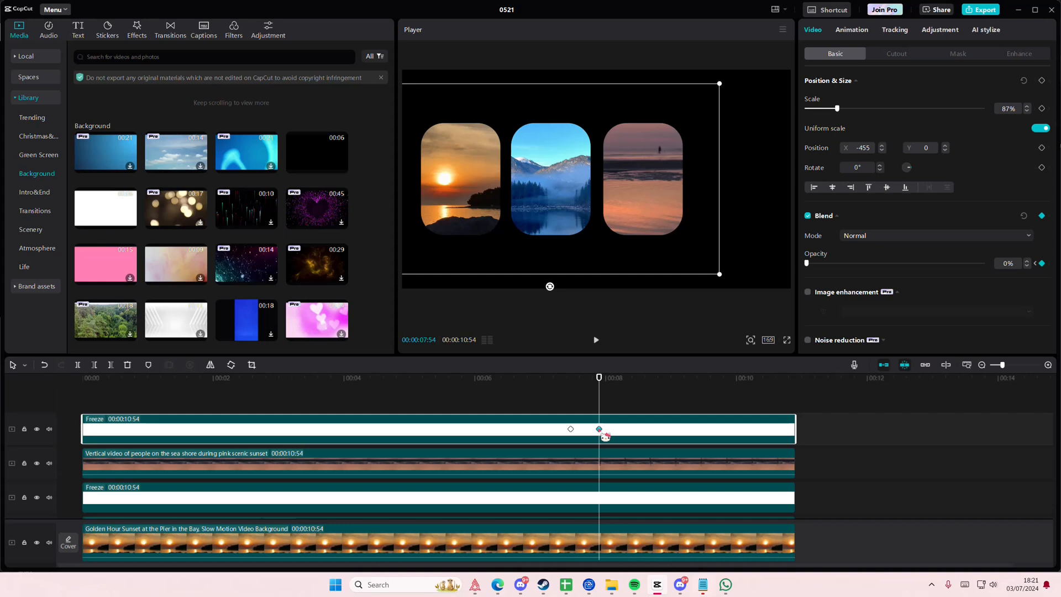
Position the topmost overlay at X 458 and lengthen its fade, with the 50% keyframe at 00:00:07:20 and the 0% keyframe near the clip's end.
left_click(571, 429)
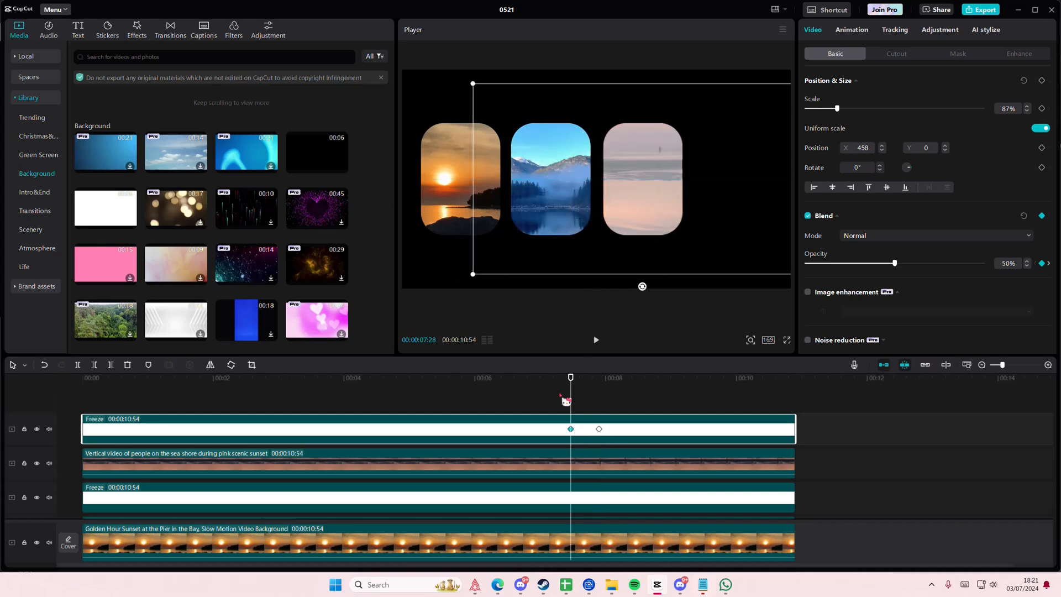
left_click(599, 430)
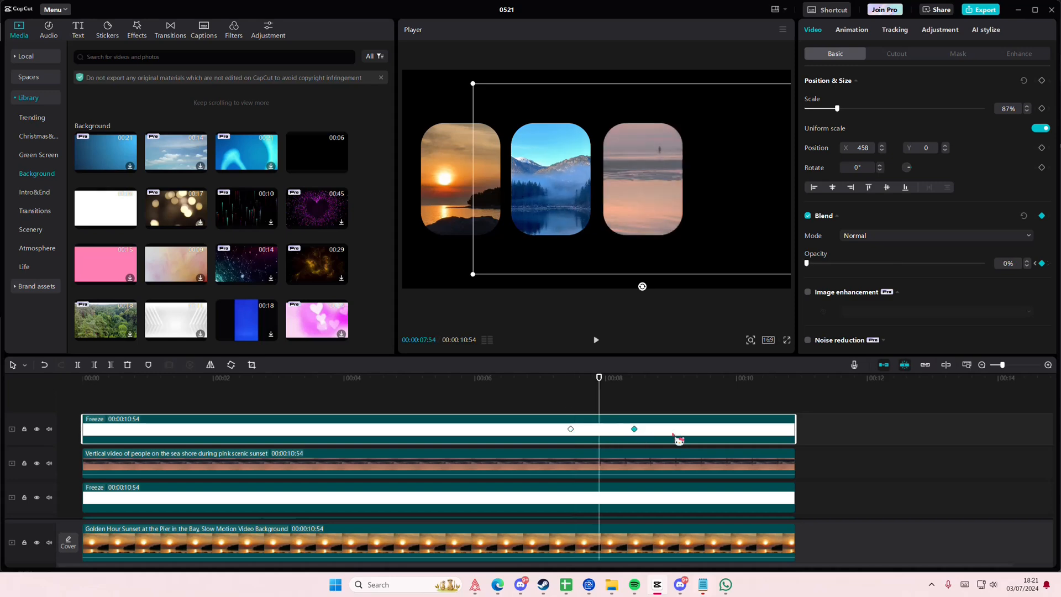
left_click(571, 429)
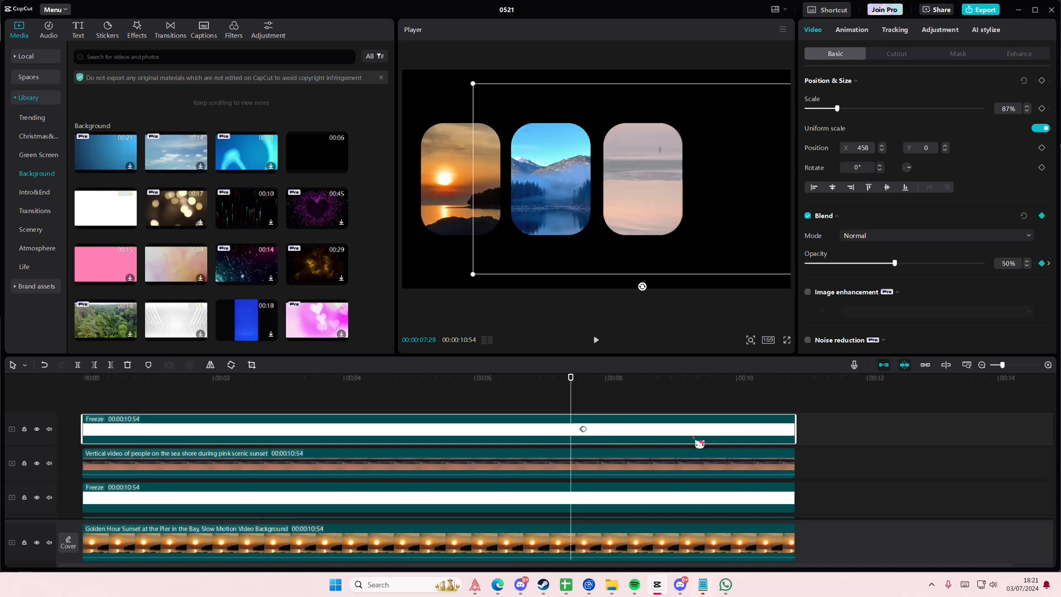
left_click_drag(585, 439, 565, 440)
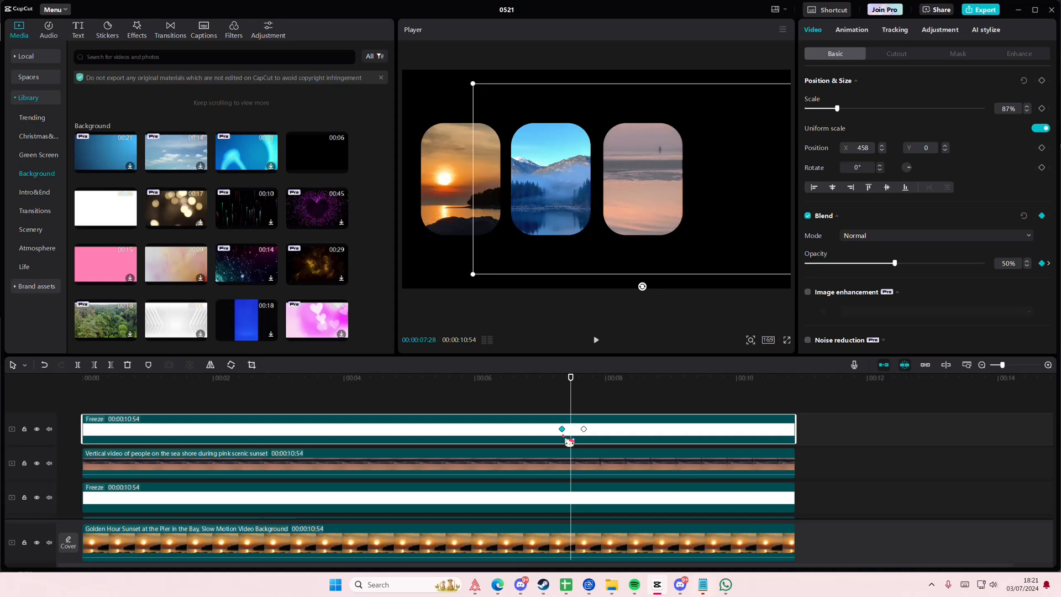
left_click(562, 431)
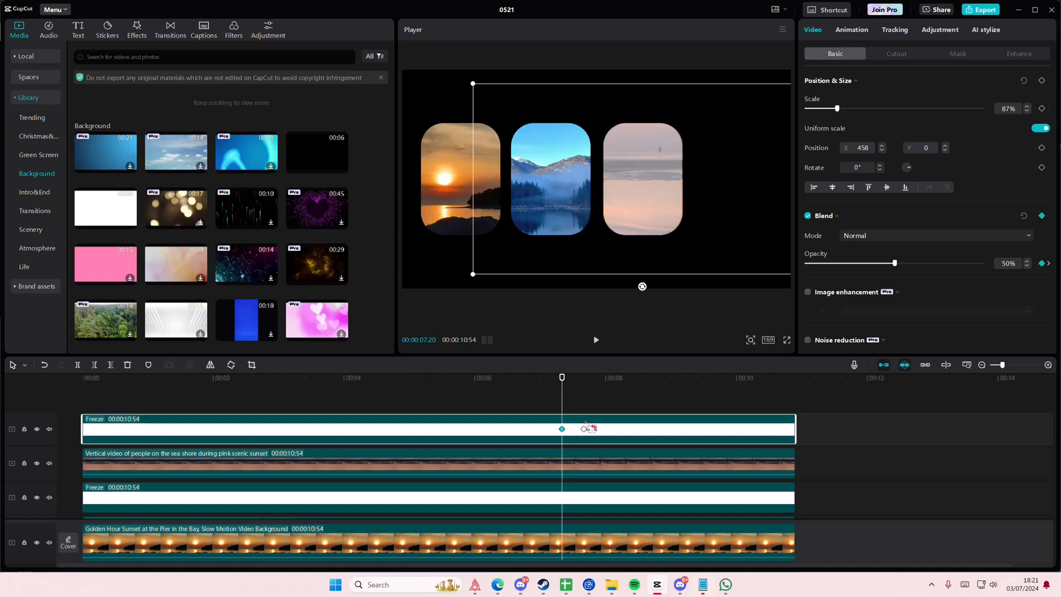
left_click_drag(583, 430, 752, 429)
Play the sequence from the beginning to preview the white overlays fading out on all three panels.
left_click_drag(742, 389, 31, 389)
left_click(582, 485)
key("space")
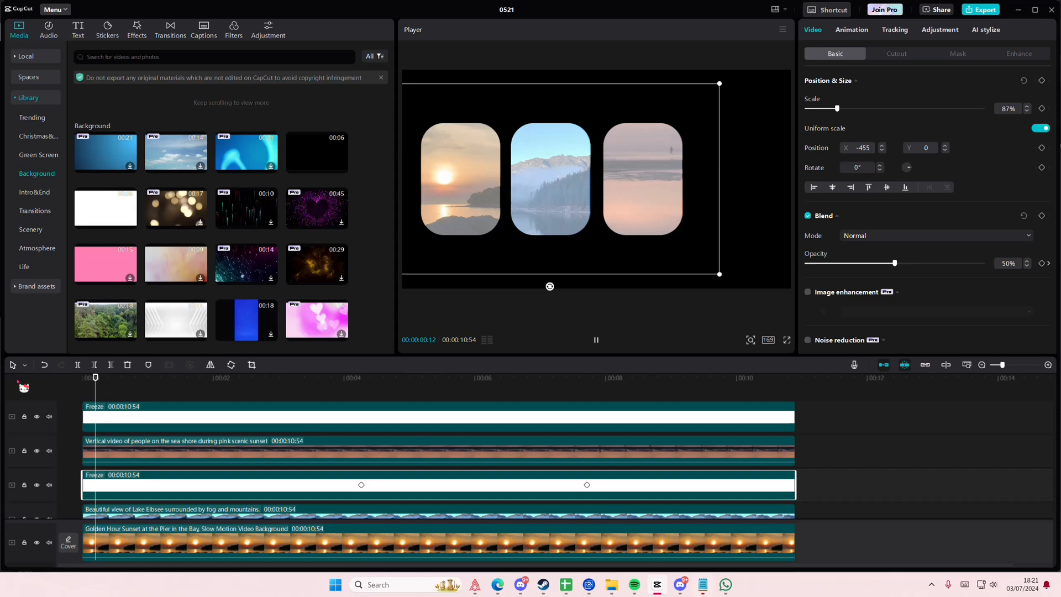
left_click(160, 400)
left_click_drag(161, 401, 5, 390)
key("space")
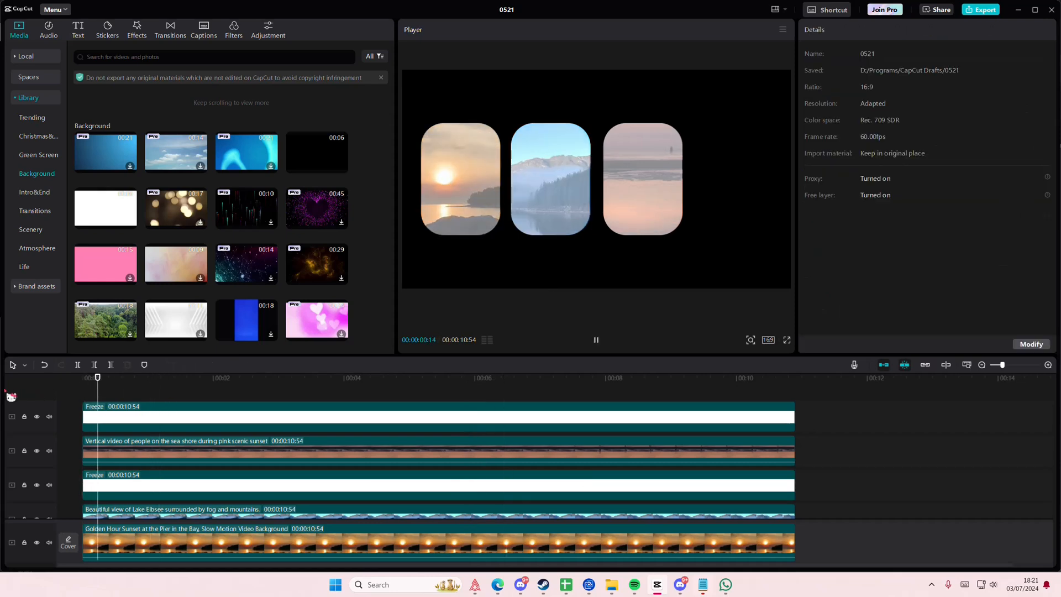